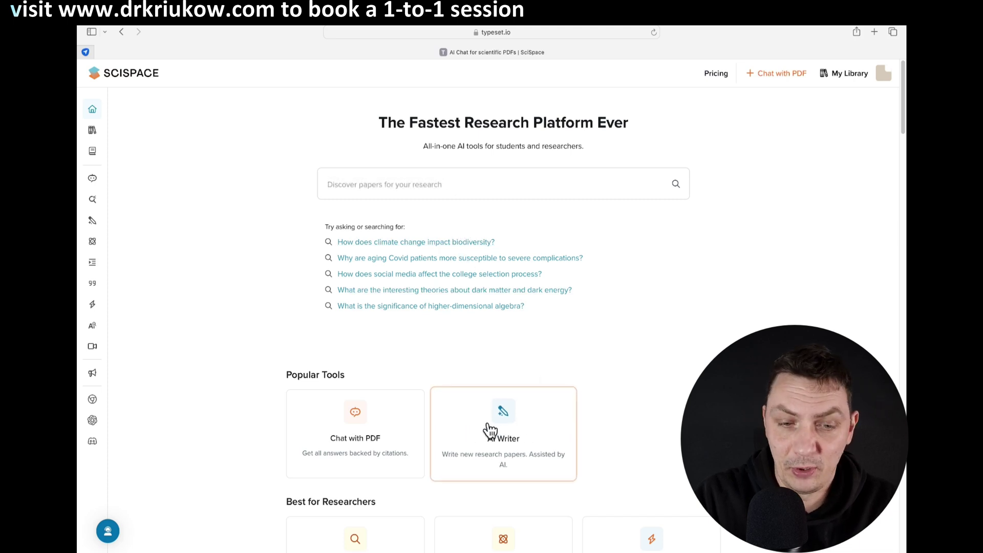
# Step: Open the AI Writer and browse its five writing templates, starting with Research Proposal
pyautogui.click(512, 429)
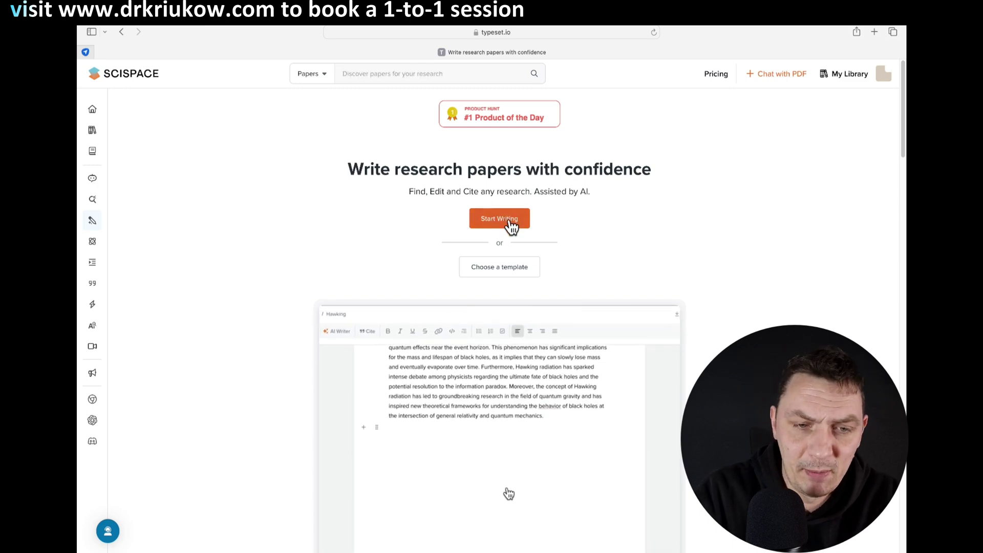
pyautogui.click(508, 272)
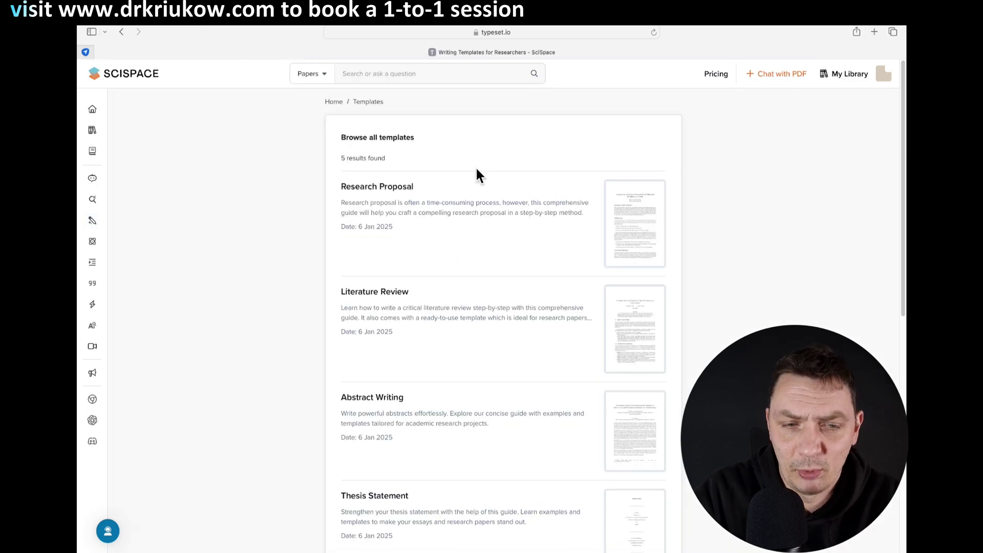
pyautogui.moveTo(900, 140); pyautogui.dragTo(888, 200)
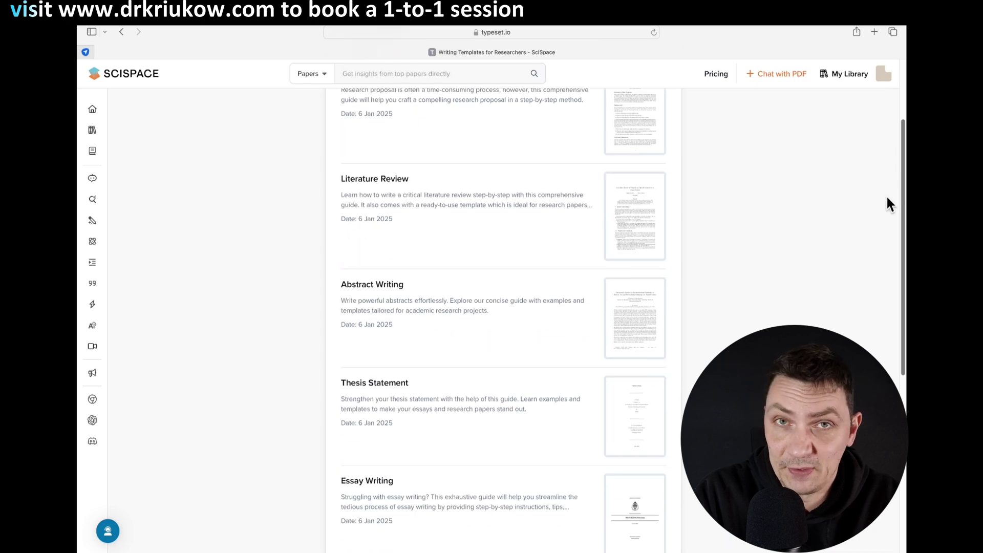
pyautogui.moveTo(887, 198); pyautogui.dragTo(880, 138)
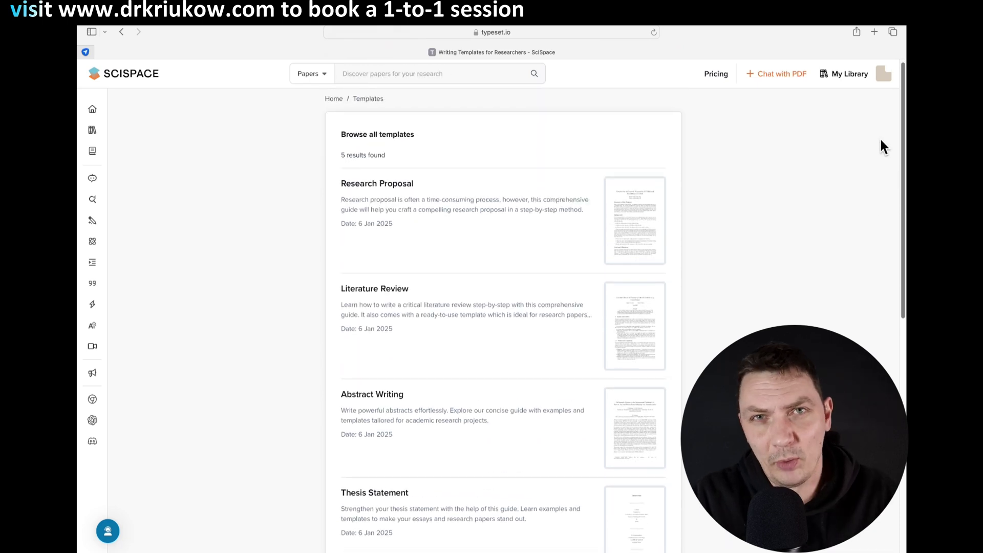
pyautogui.scroll(-2, 882, 154)
pyautogui.scroll(2, 881, 164)
pyautogui.moveTo(379, 194)
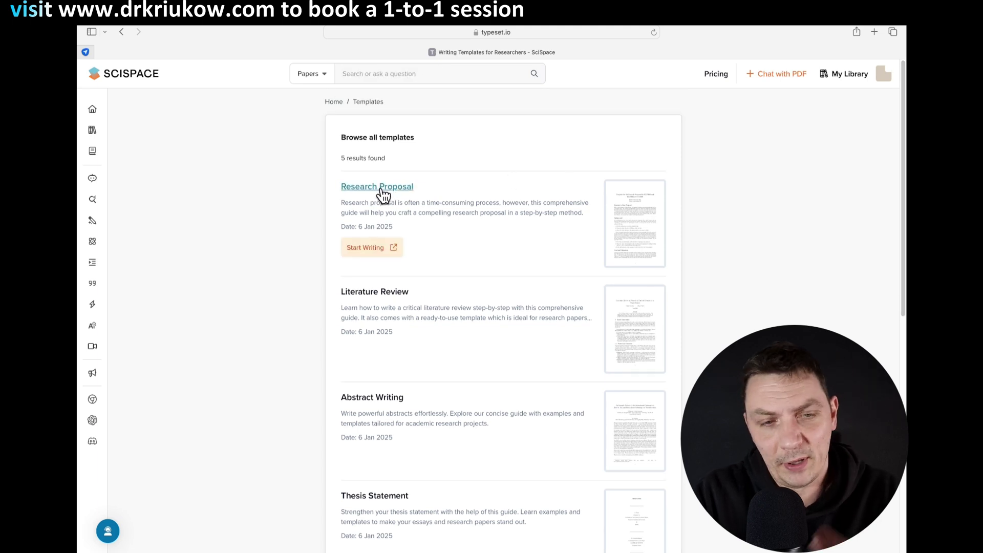
# Step: Read through the Research Proposal template guide and start a new notebook from it
pyautogui.click(381, 191)
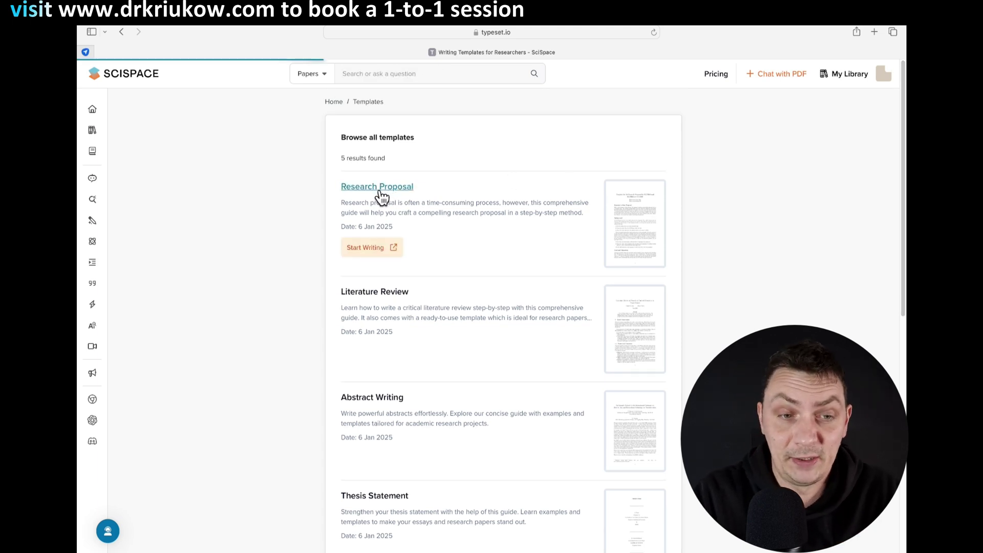
pyautogui.scroll(-8, 504, 320)
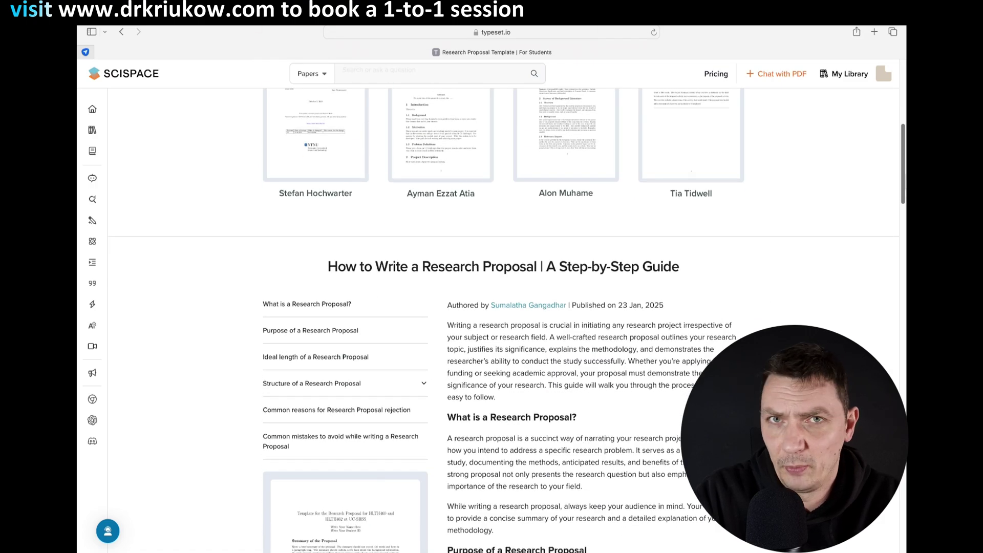
pyautogui.scroll(-10, 905, 297)
pyautogui.scroll(-3, 906, 297)
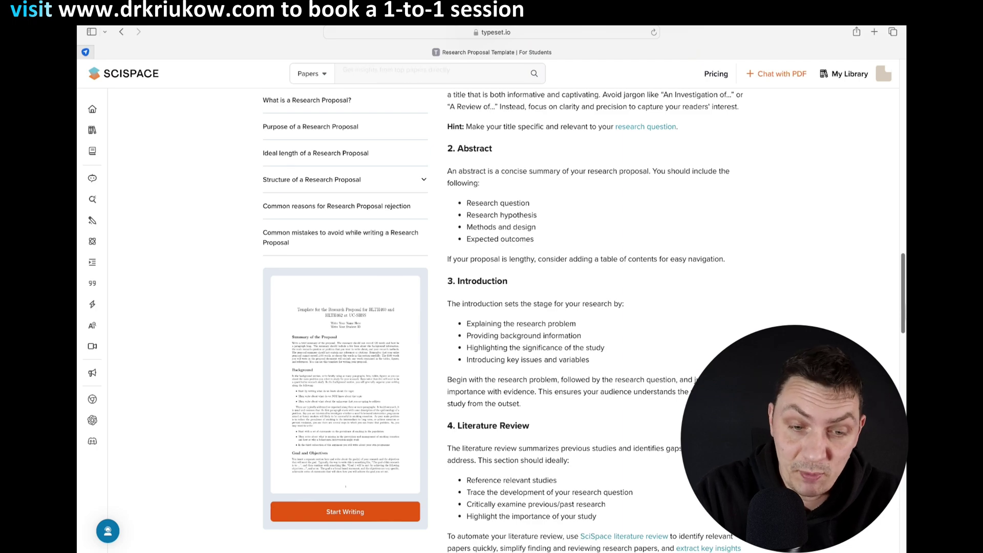
pyautogui.scroll(-10, 905, 297)
pyautogui.scroll(15, 904, 253)
pyautogui.scroll(10, 905, 254)
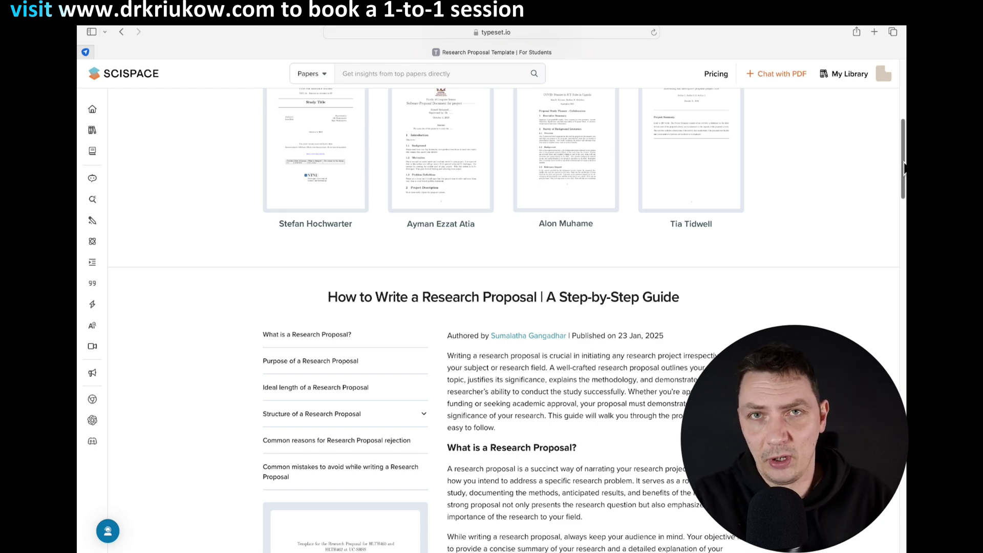
pyautogui.moveTo(905, 169); pyautogui.dragTo(891, 251)
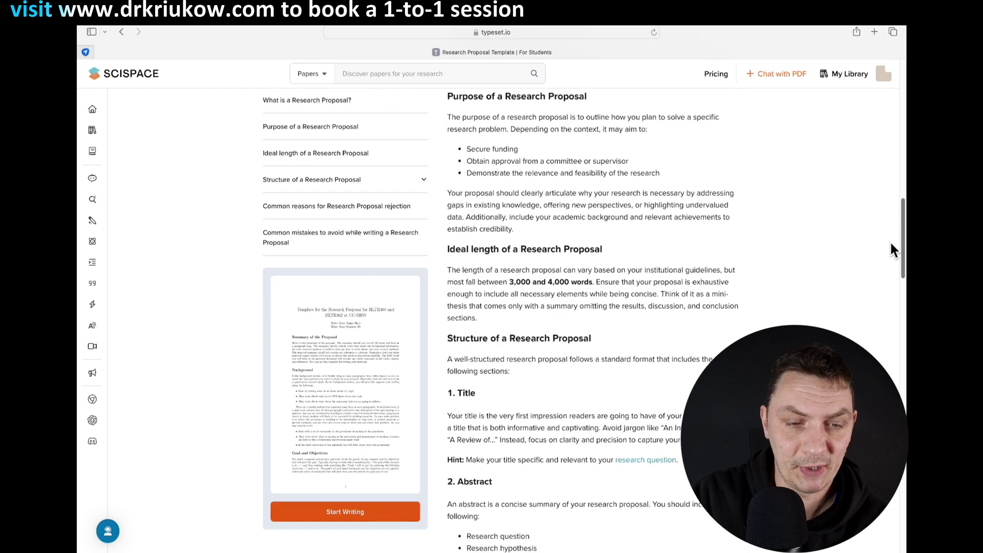
pyautogui.click(350, 517)
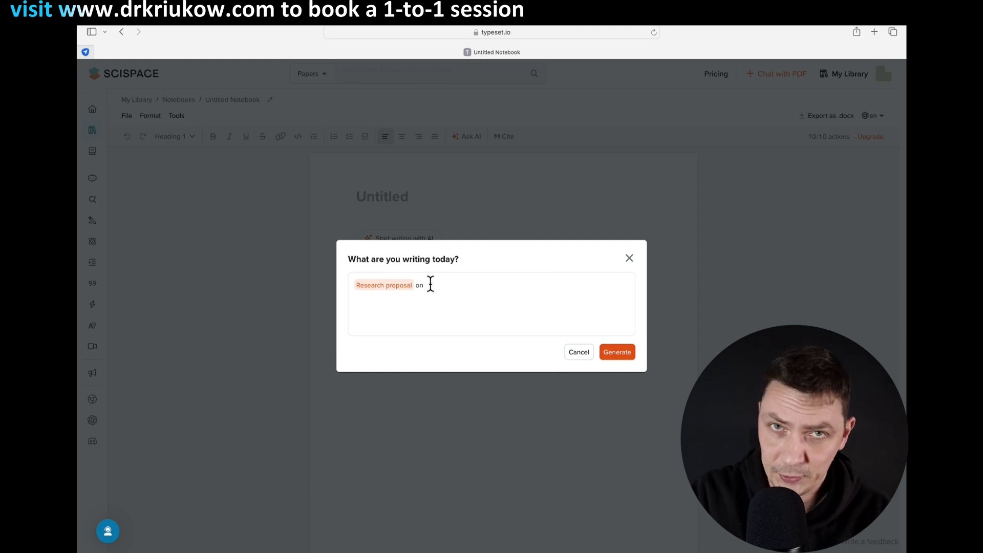
# Step: Generate a proposal outline for an interview study on Facebook account hacking's impact on mental health
pyautogui.click(430, 284)
pyautogui.write('an interview study exploring the impact of having your Facebook account hacked on the person')
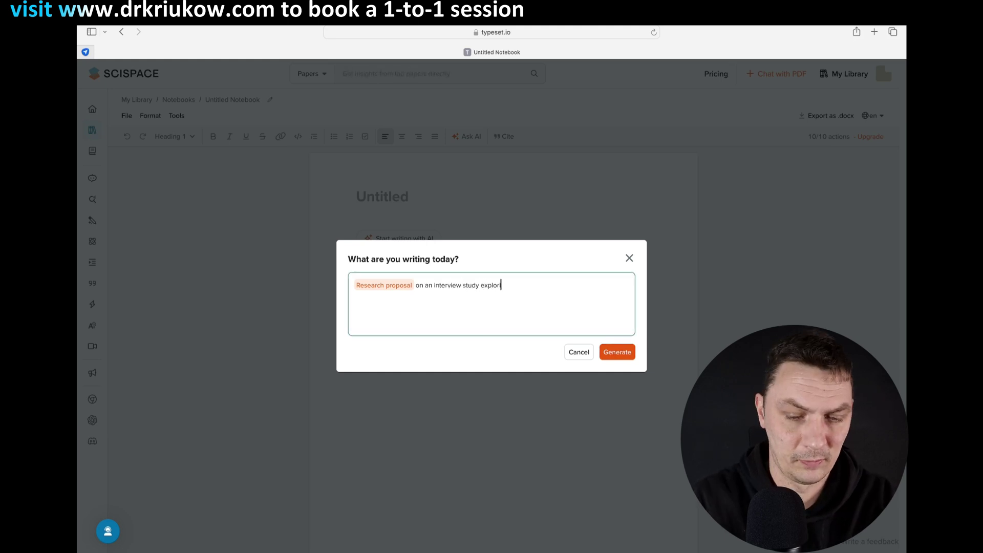
pyautogui.write("'s mental health")
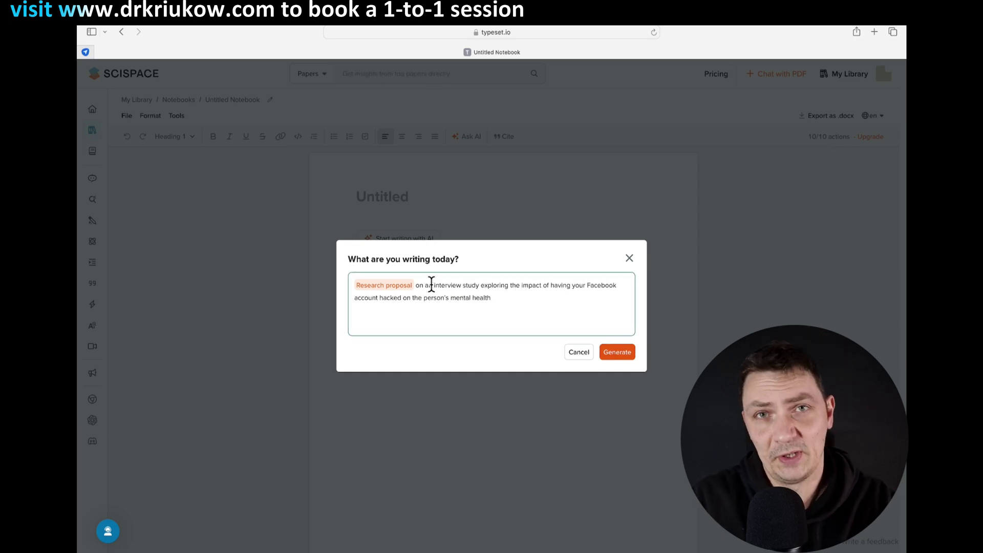
pyautogui.click(619, 352)
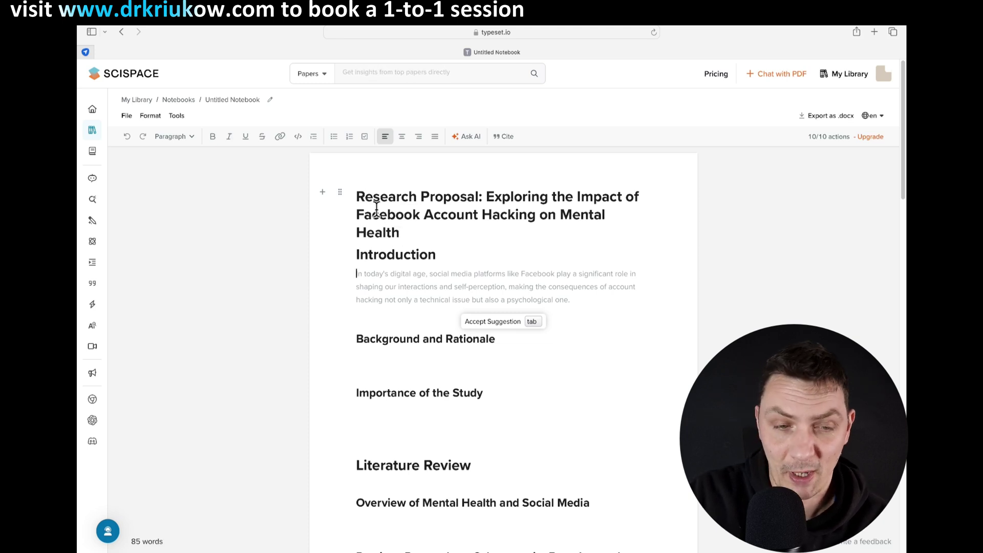
pyautogui.click(358, 196)
# Step: Fill the Introduction with three accepted AI sentences on the emotional fallout of hacking
pyautogui.moveTo(359, 196); pyautogui.dragTo(406, 231)
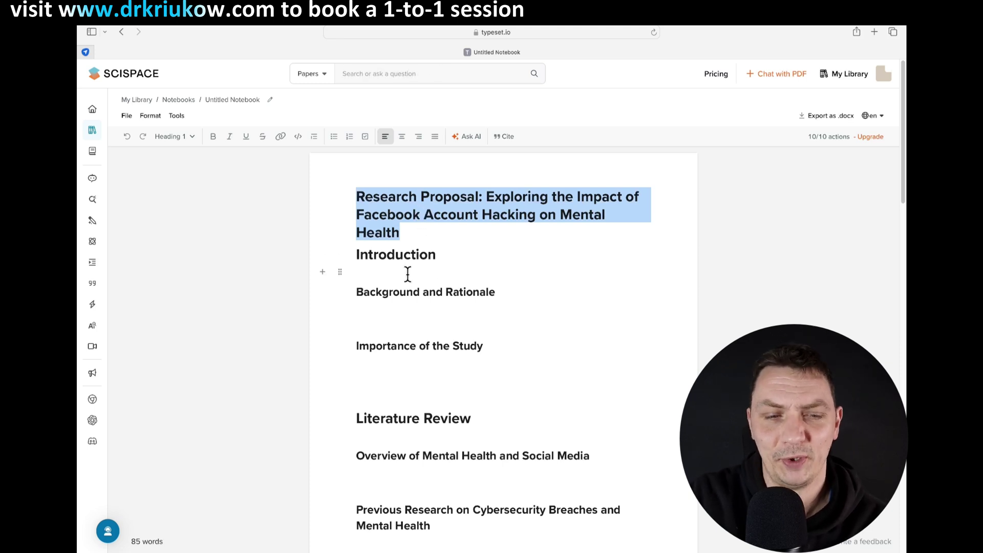
pyautogui.click(380, 271)
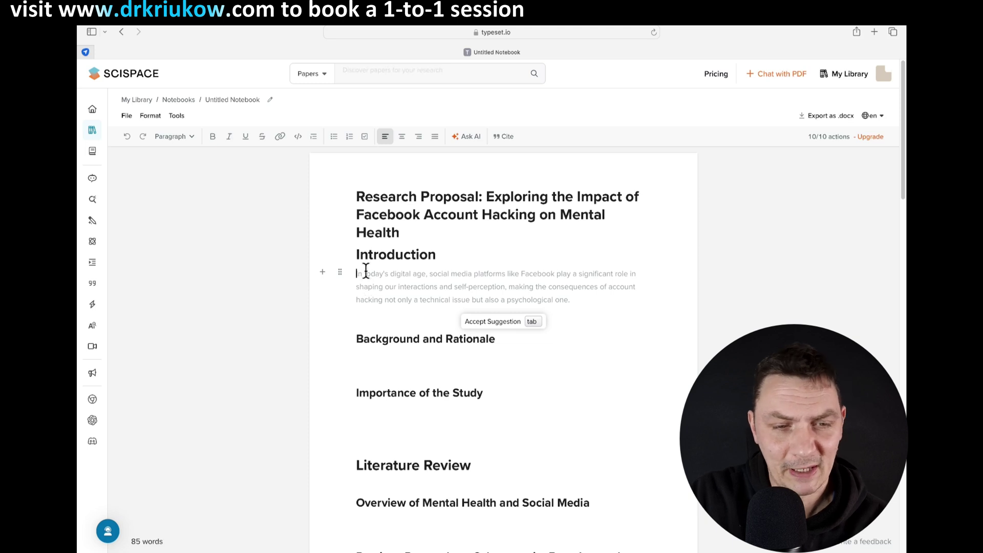
pyautogui.click(541, 330)
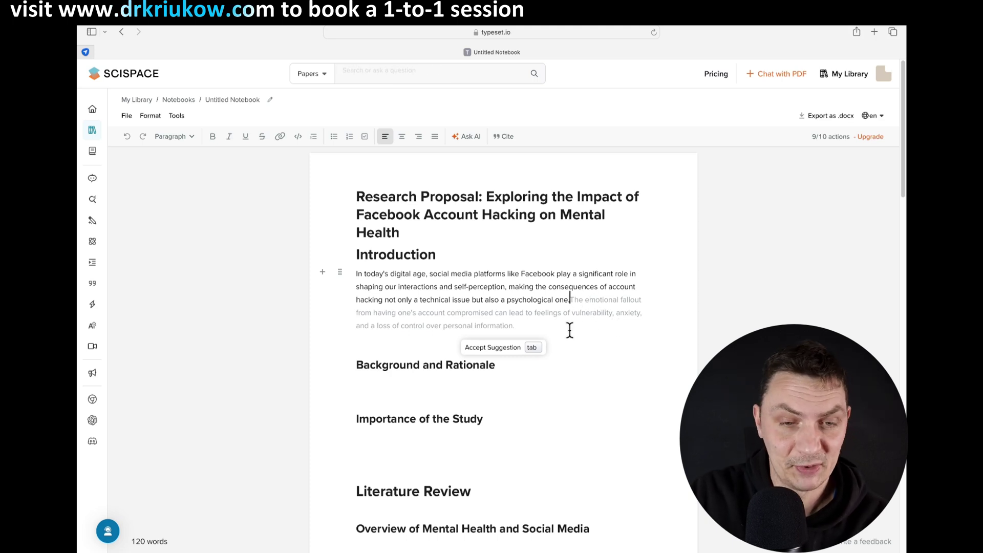
pyautogui.click(532, 348)
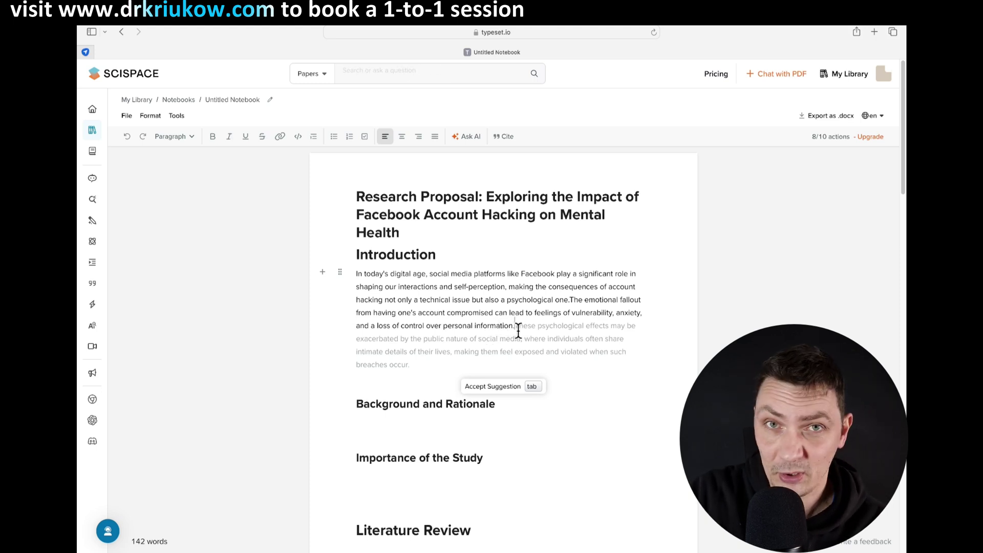
pyautogui.click(535, 388)
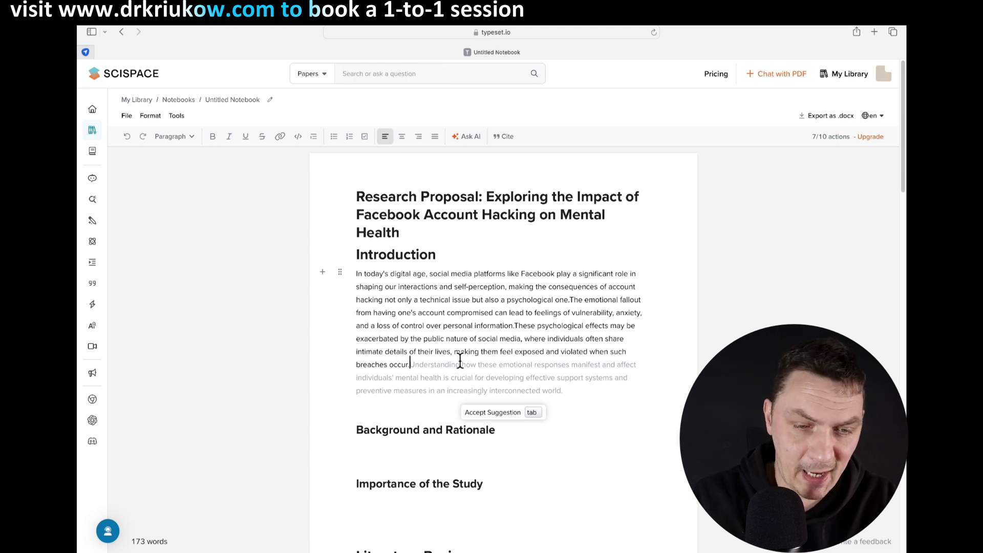
pyautogui.moveTo(415, 365); pyautogui.dragTo(354, 276)
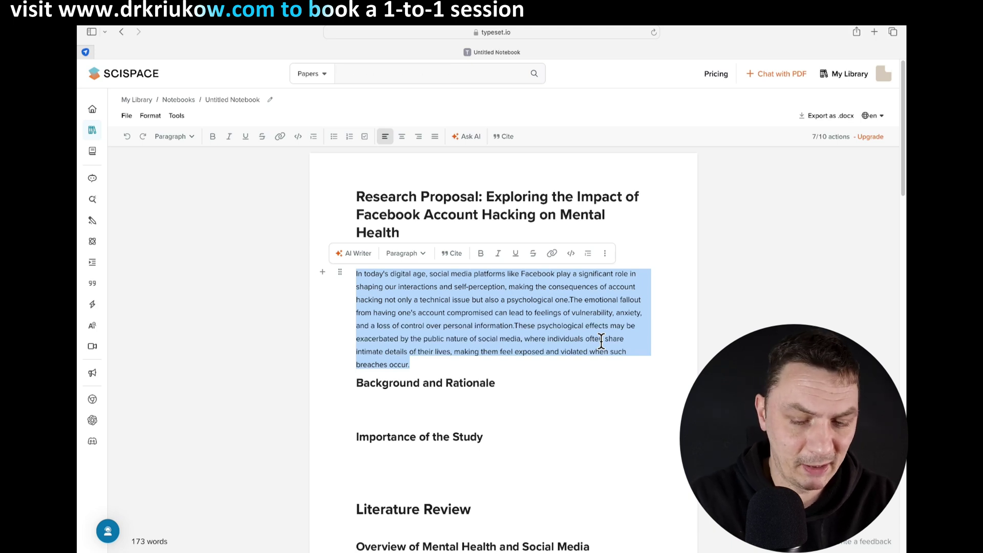
# Step: Rewrite the Introduction to open with 'Following Covid-19 pandemic,' and accept the AI continuation
pyautogui.write('Following')
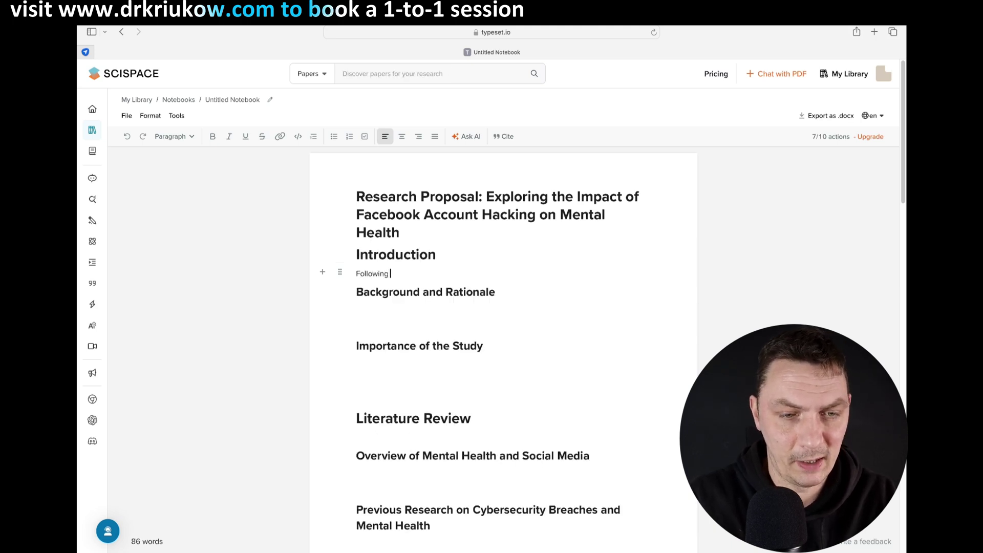
pyautogui.write(' Co')
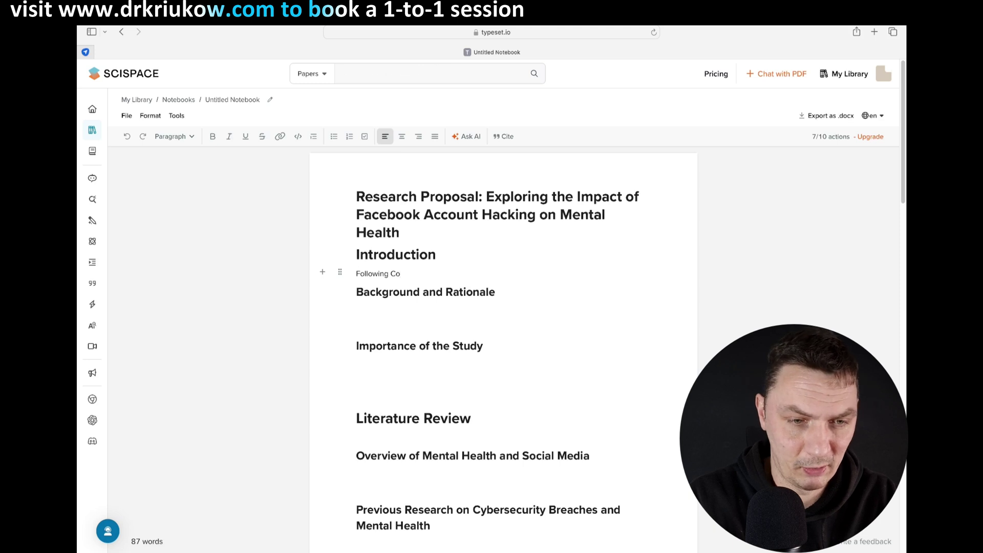
pyautogui.write('vid-19')
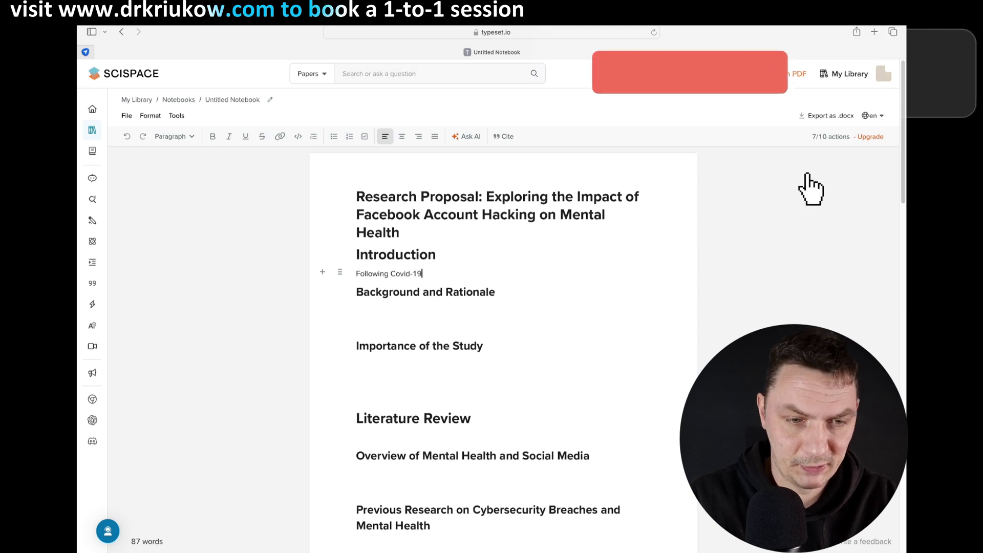
pyautogui.write(' pandemic,')
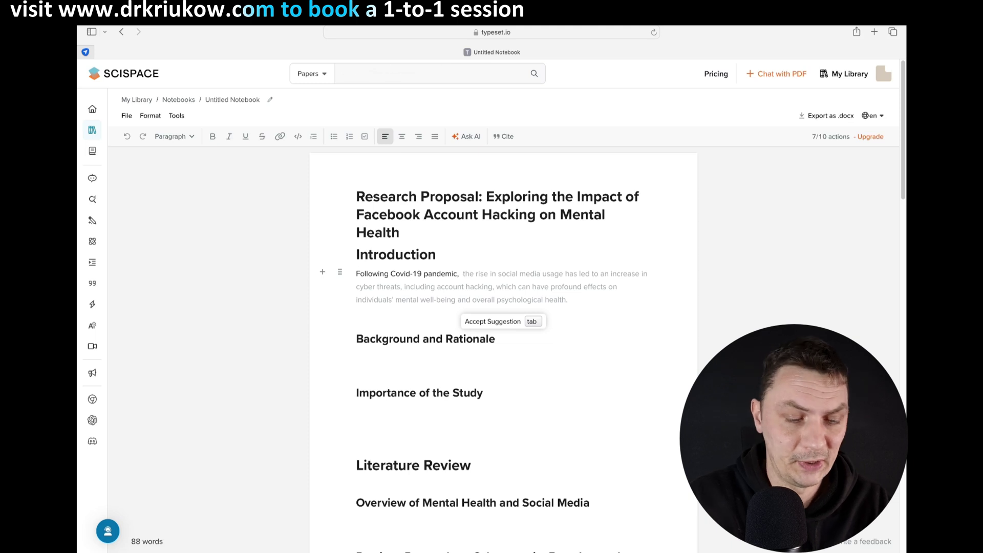
pyautogui.press('Tab')
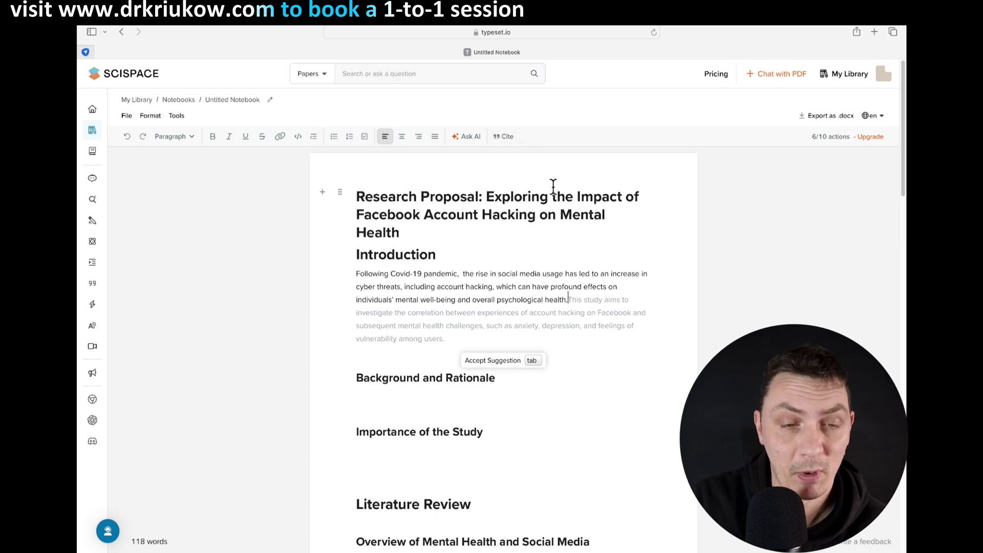
pyautogui.click(507, 136)
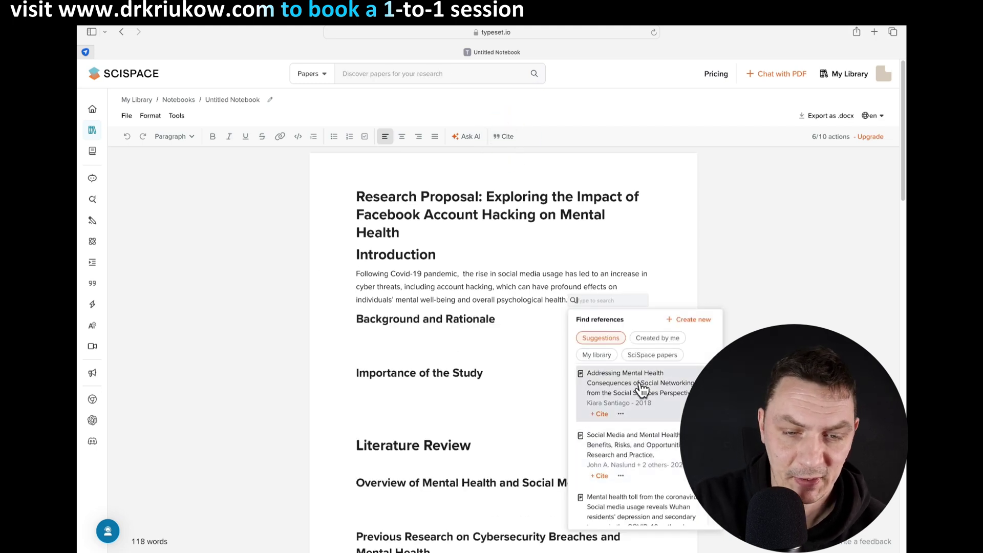
pyautogui.scroll(-5, 638, 446)
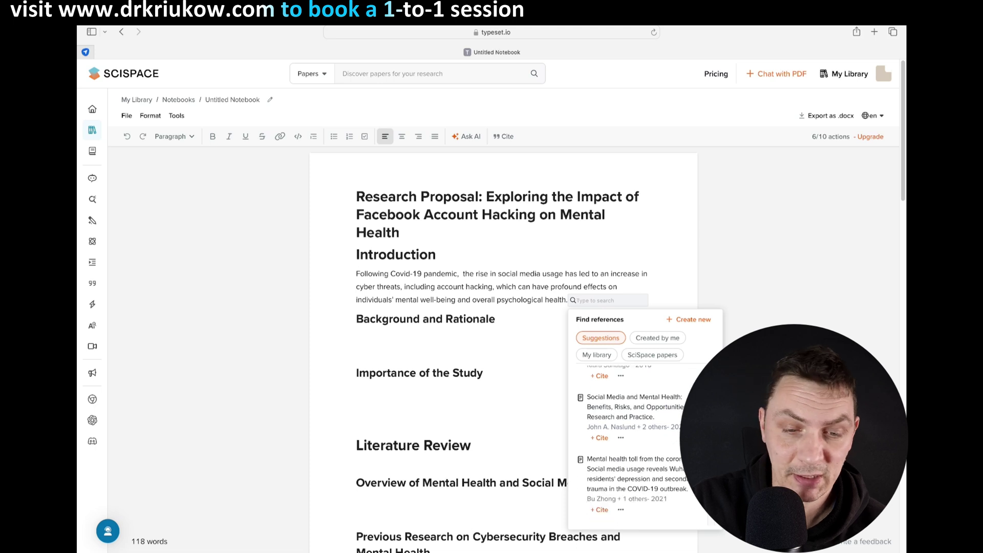
pyautogui.scroll(5, 640, 441)
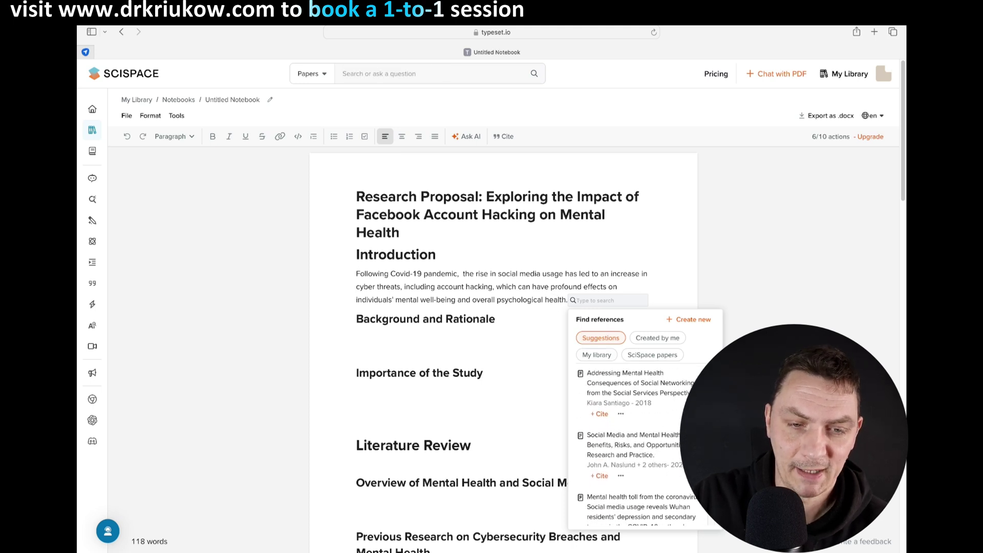
pyautogui.click(493, 293)
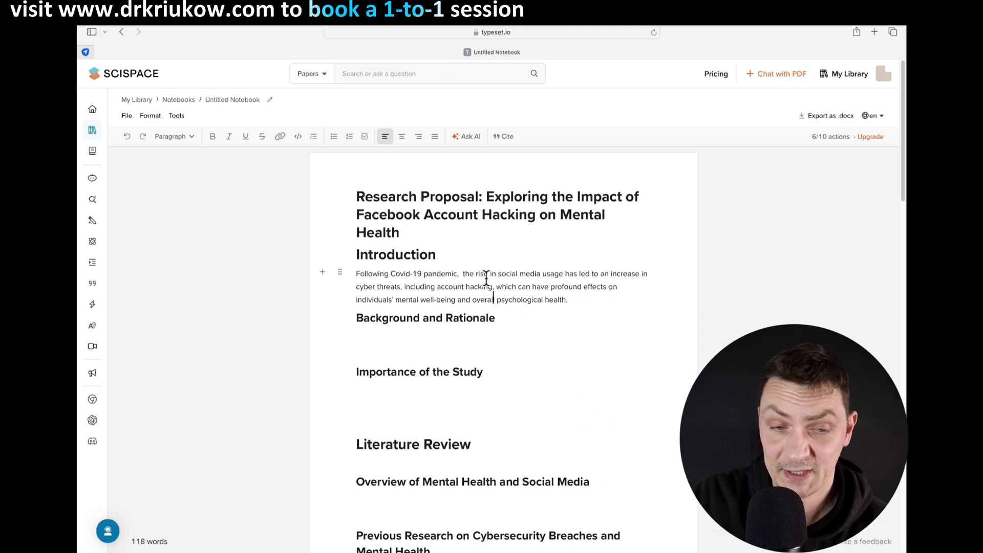
# Step: Bring up suggested references at the end of the Introduction paragraph
pyautogui.click(573, 300)
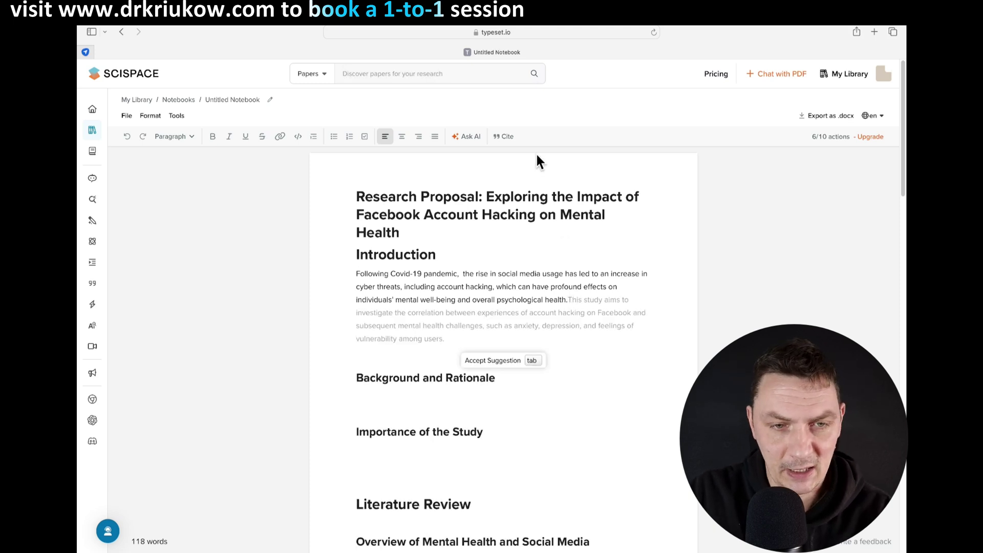
pyautogui.click(505, 139)
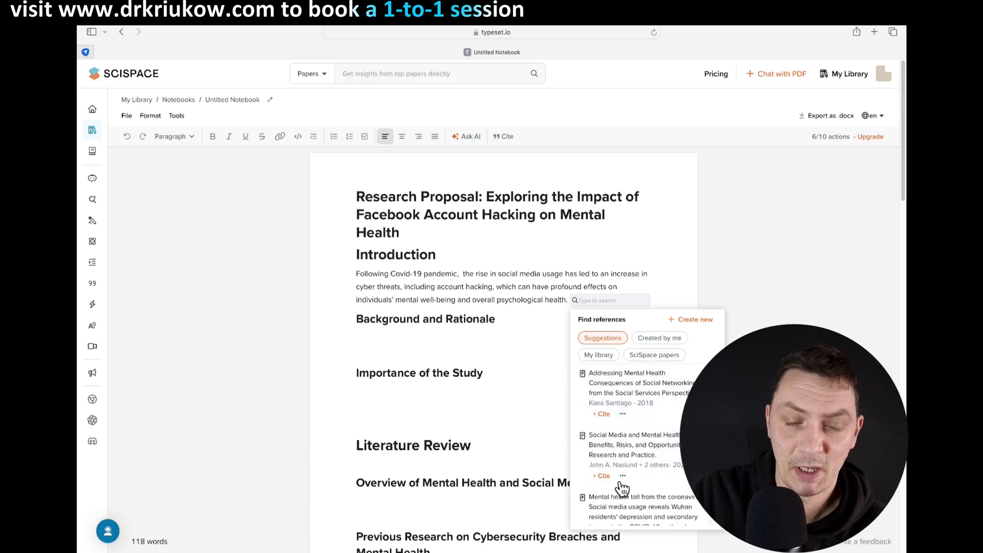
# Step: Cite the Santiago & Caporusso (2018) paper twice at the end of the Introduction
pyautogui.click(601, 415)
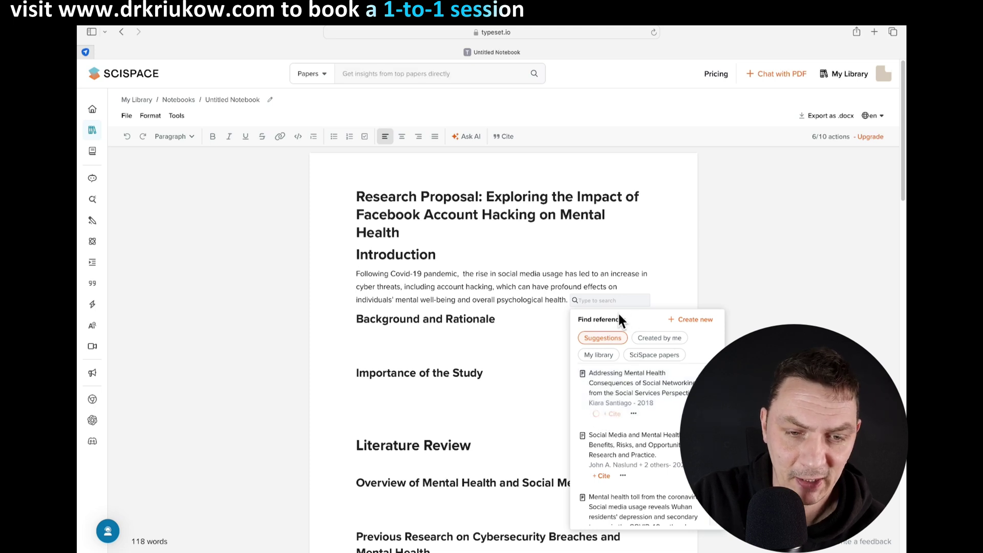
pyautogui.click(602, 414)
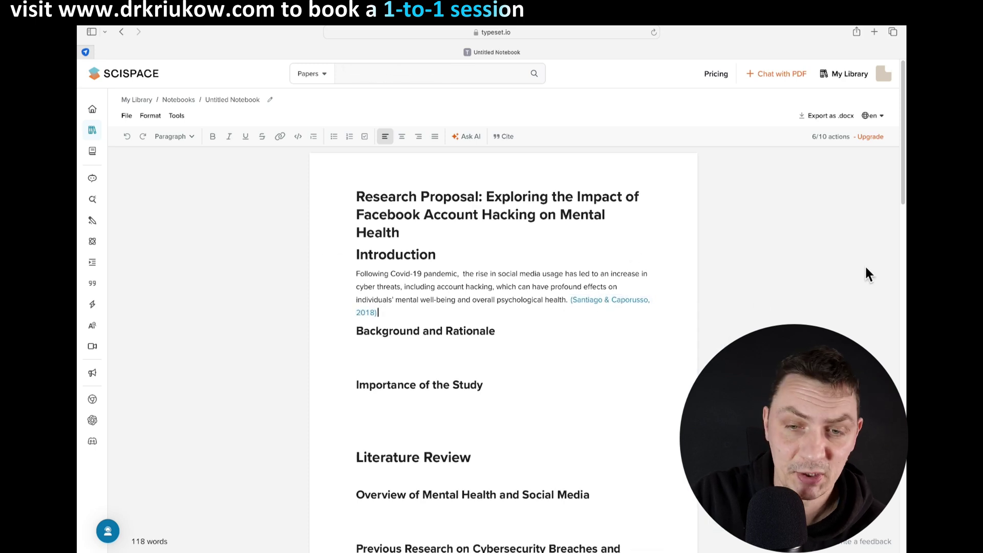
pyautogui.moveTo(904, 190); pyautogui.dragTo(899, 215)
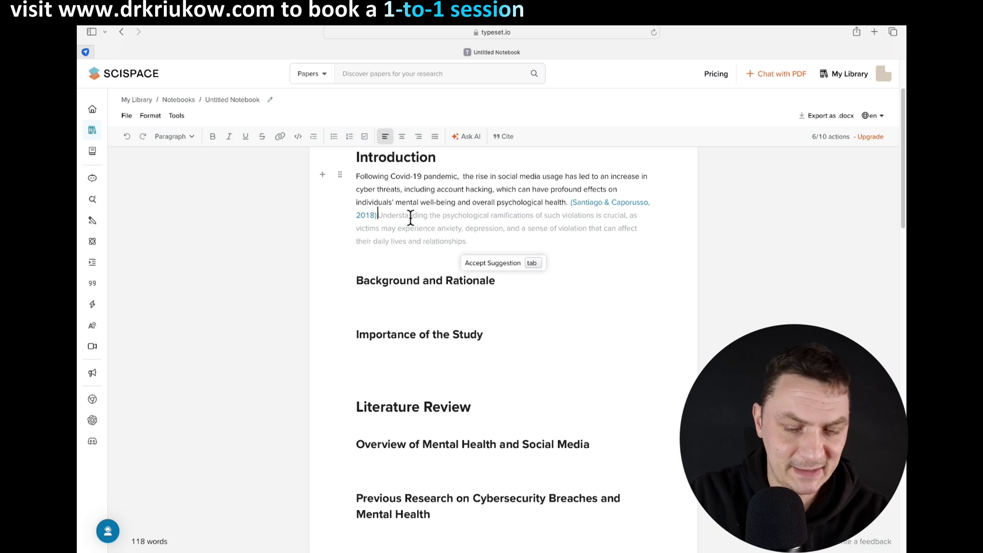
pyautogui.press('Escape')
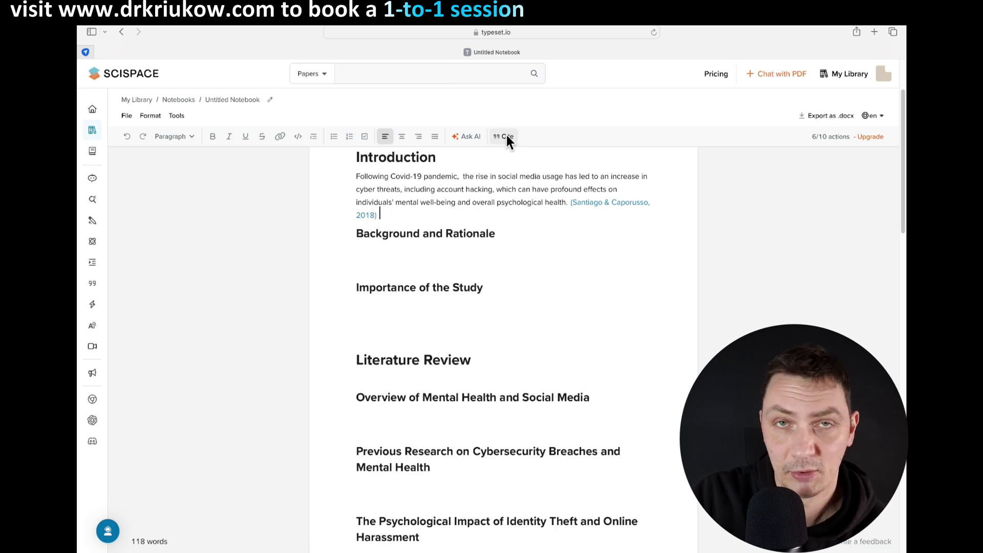
pyautogui.click(505, 136)
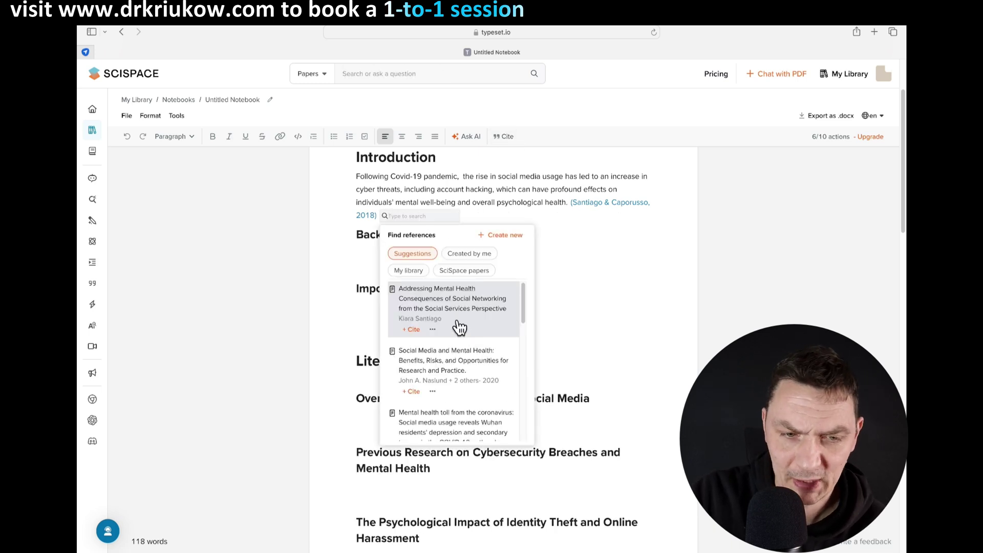
pyautogui.click(433, 306)
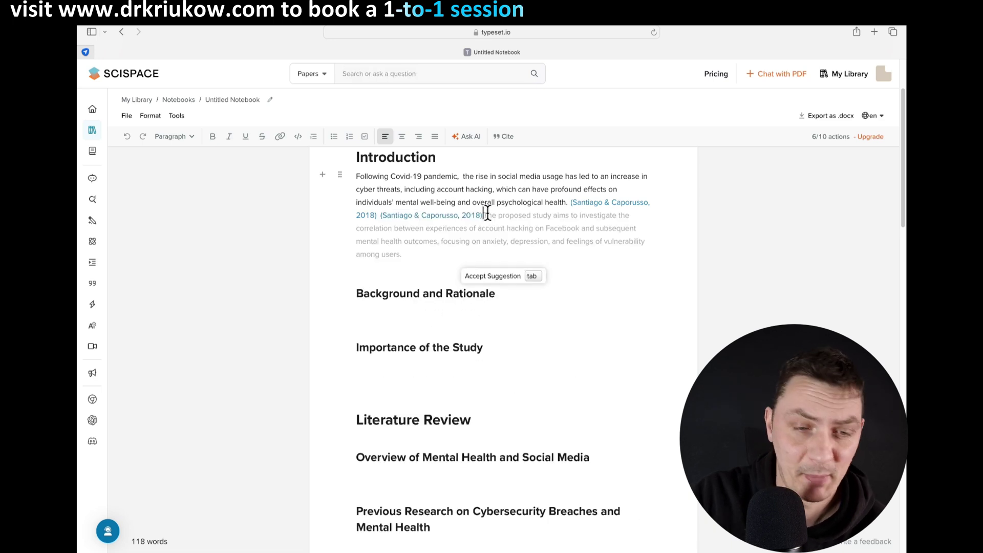
# Step: Open the cited paper's details page in a new tab
pyautogui.rightClick(433, 214)
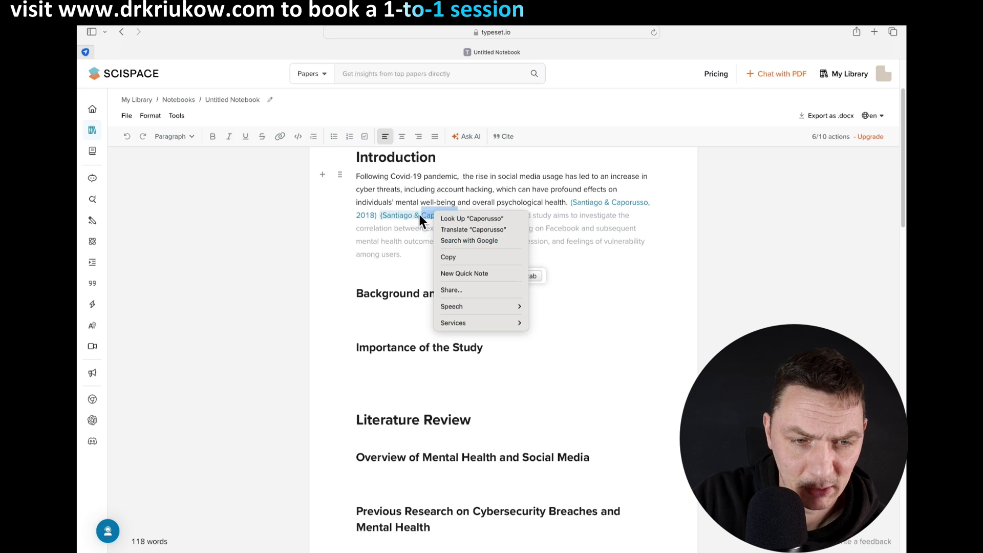
pyautogui.click(419, 212)
pyautogui.click(429, 219)
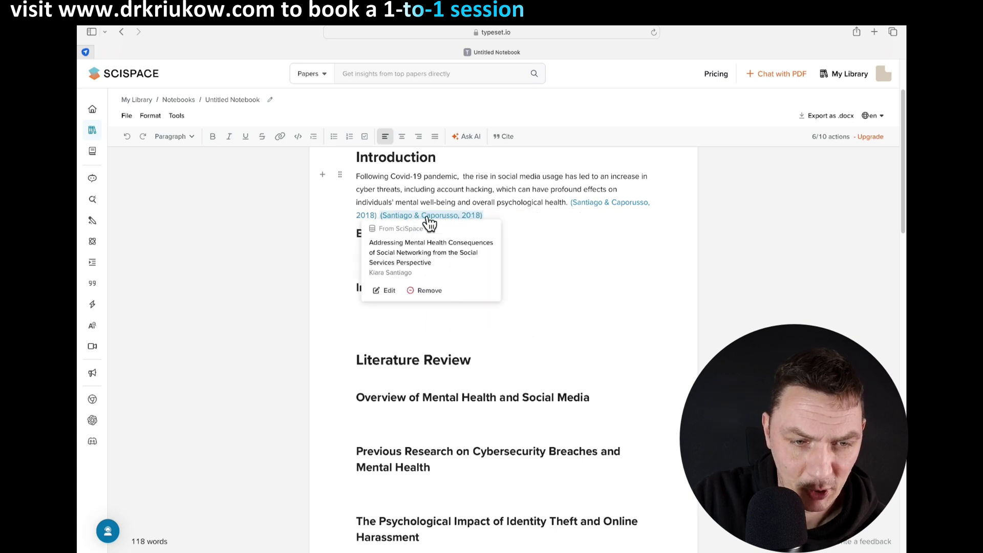
pyautogui.click(405, 259)
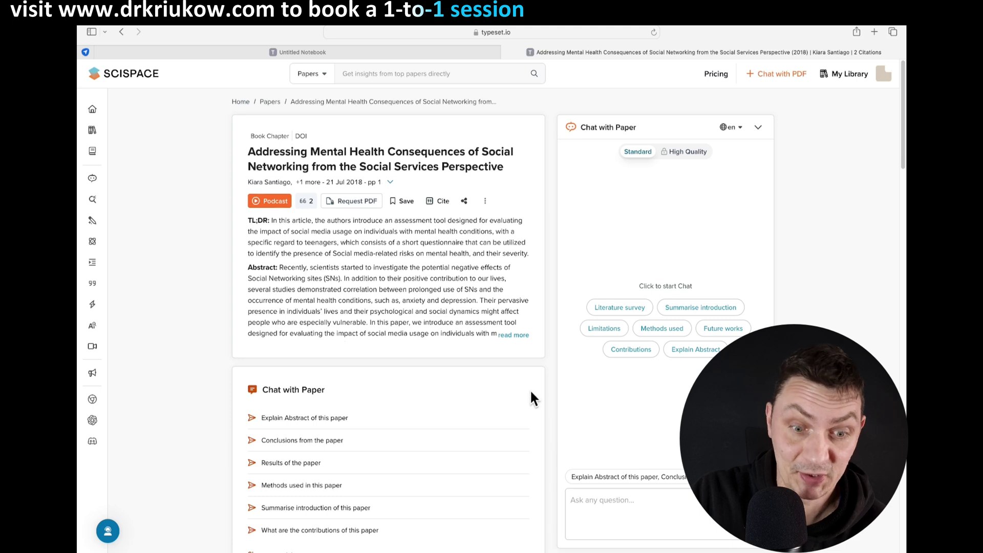
# Step: Ask the paper chat 'What is this article about'
pyautogui.click(598, 493)
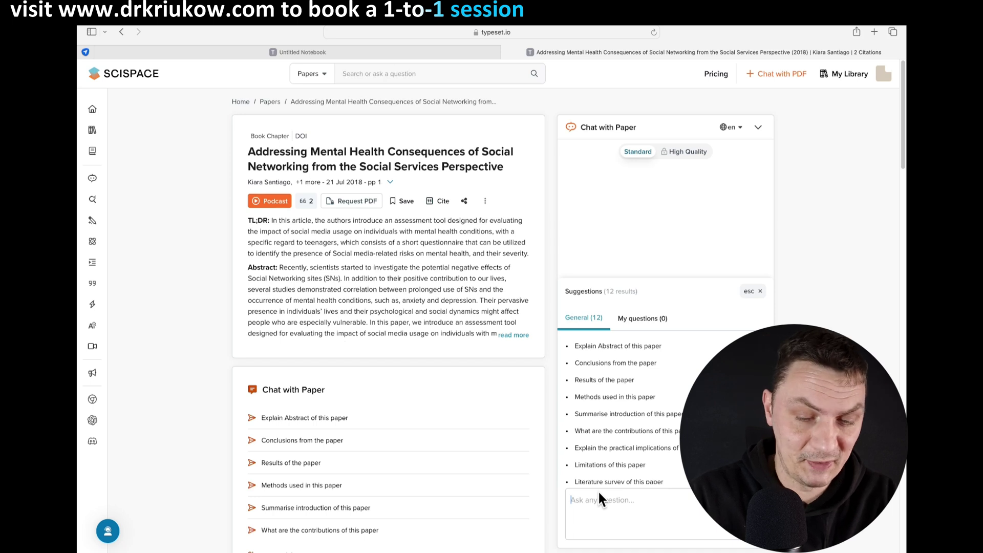
pyautogui.write('What is this')
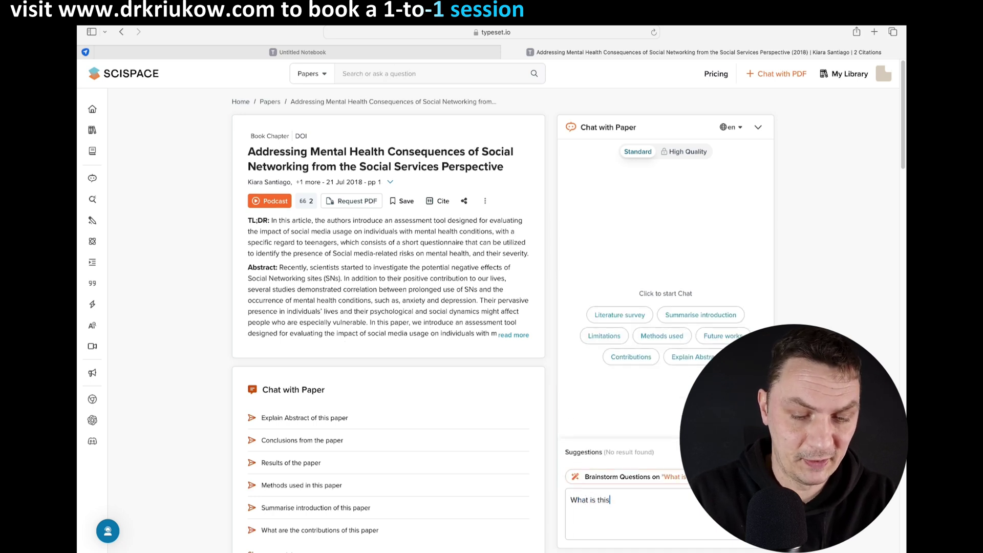
pyautogui.write(' article about?')
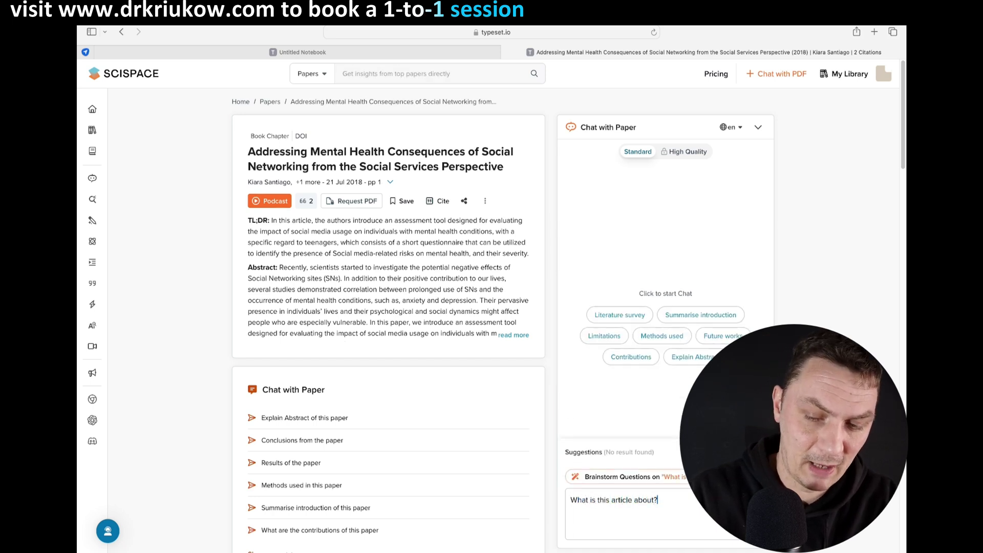
pyautogui.press('Return')
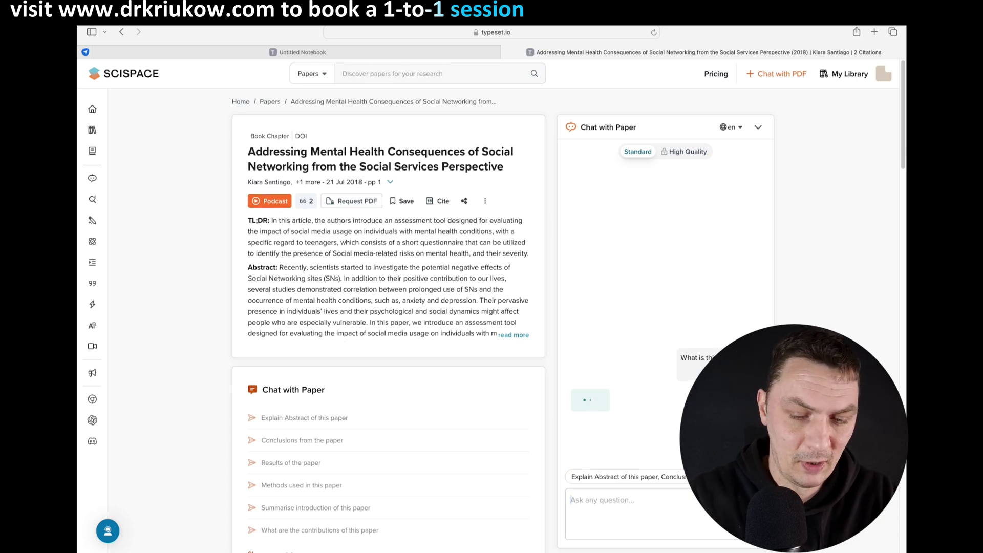
pyautogui.write('Su')
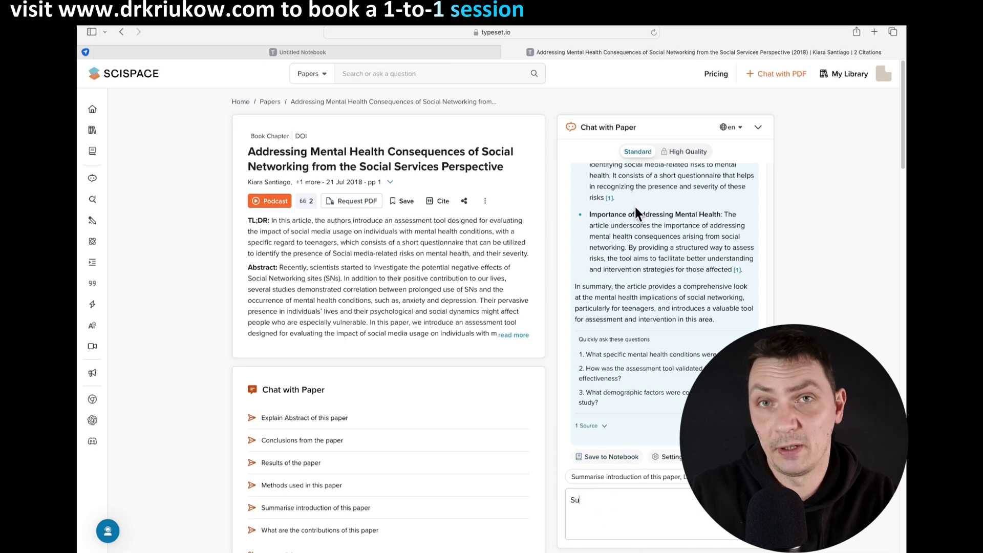
# Step: Ask the paper chat to 'Summarise key findings', review the reply, and return to the notebook
pyautogui.scroll(2, 638, 410)
pyautogui.scroll(5, 615, 359)
pyautogui.scroll(-10, 615, 451)
pyautogui.write('mmarise key findings')
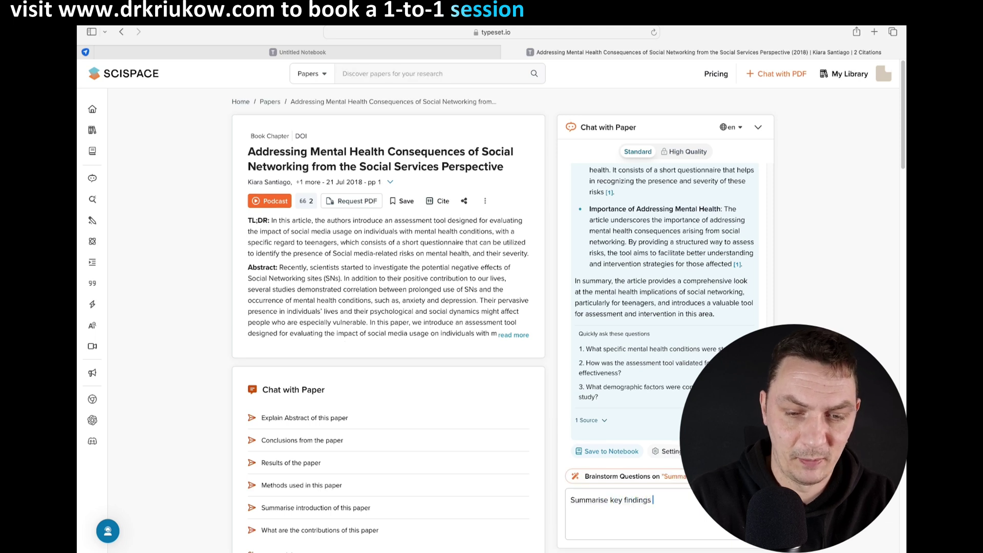
pyautogui.press('Return')
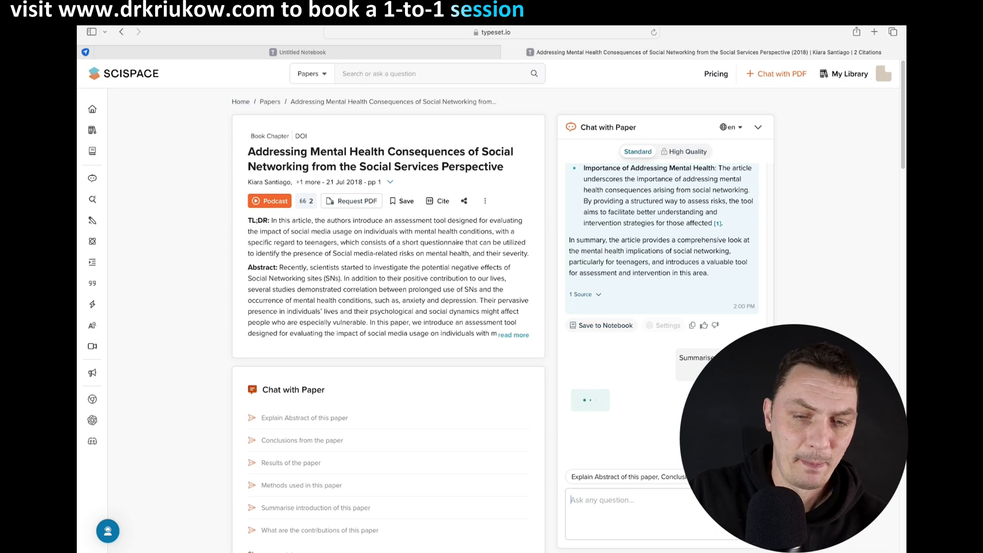
pyautogui.scroll(-10, 767, 256)
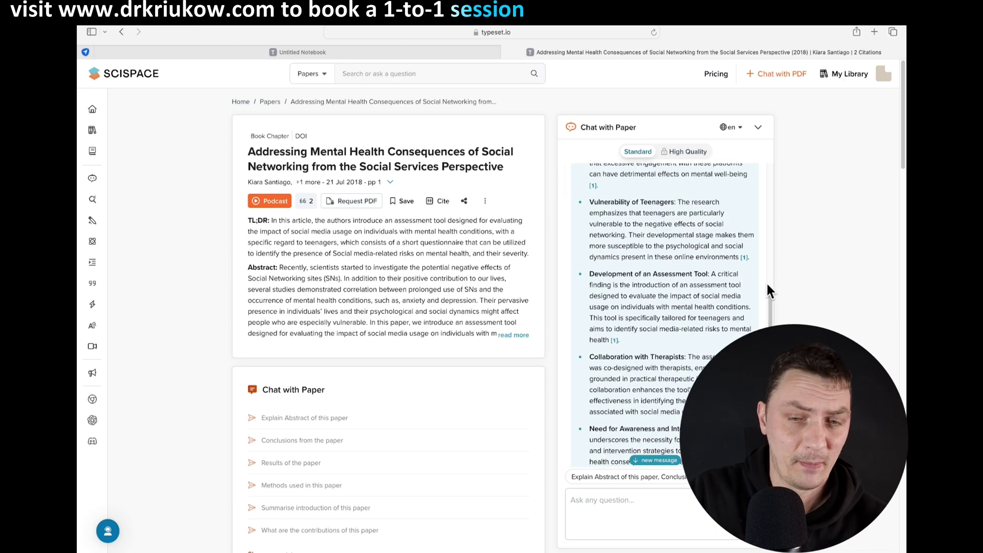
pyautogui.scroll(-5, 769, 291)
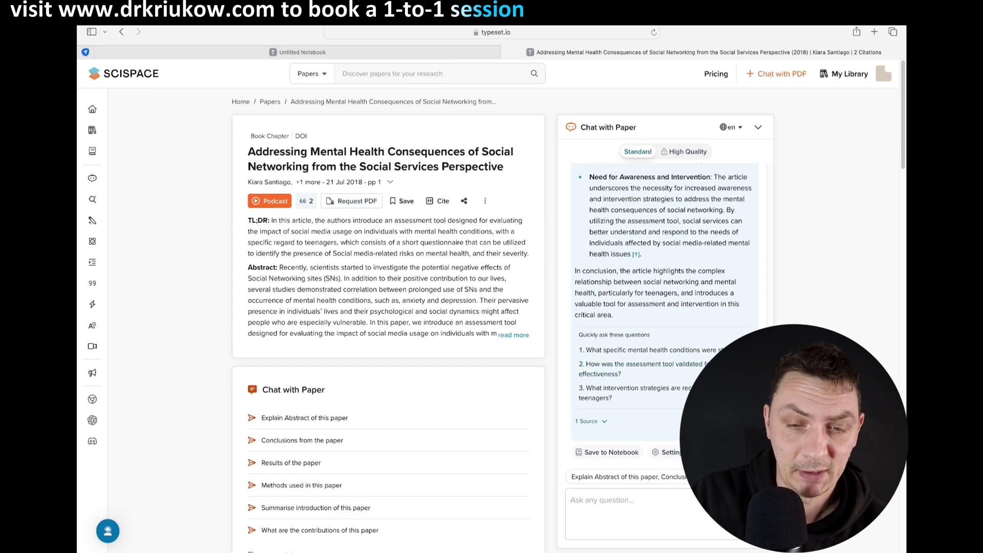
pyautogui.scroll(10, 771, 306)
pyautogui.scroll(-8, 754, 226)
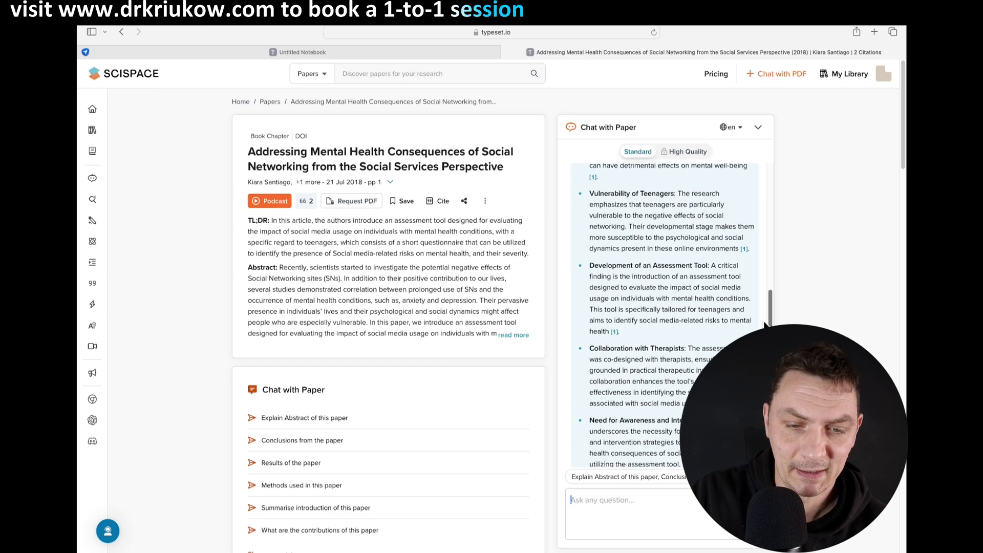
pyautogui.scroll(10, 594, 262)
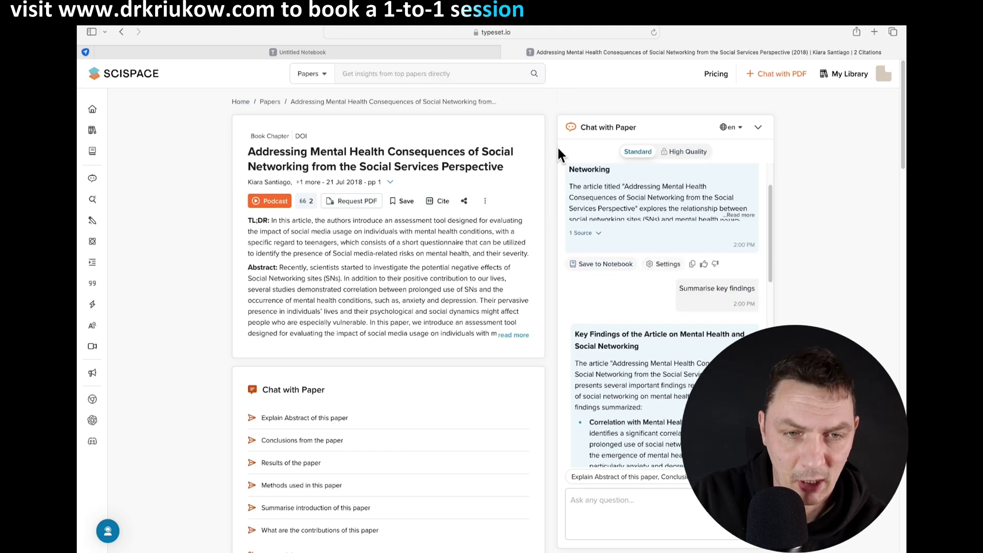
pyautogui.click(322, 51)
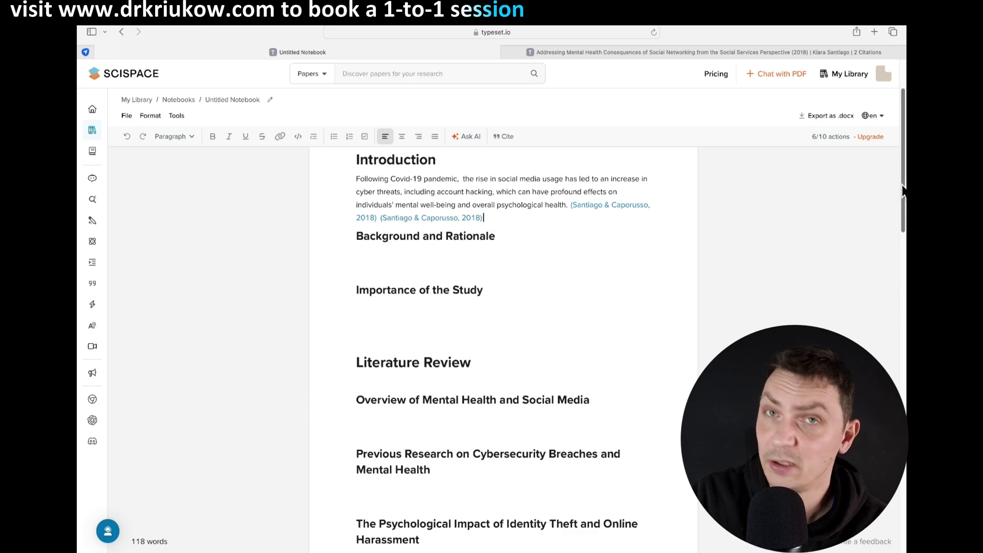
# Step: Review the draft and dismiss the grey AI continuation following the Introduction's citations
pyautogui.scroll(-10, 896, 343)
pyautogui.scroll(-15, 896, 341)
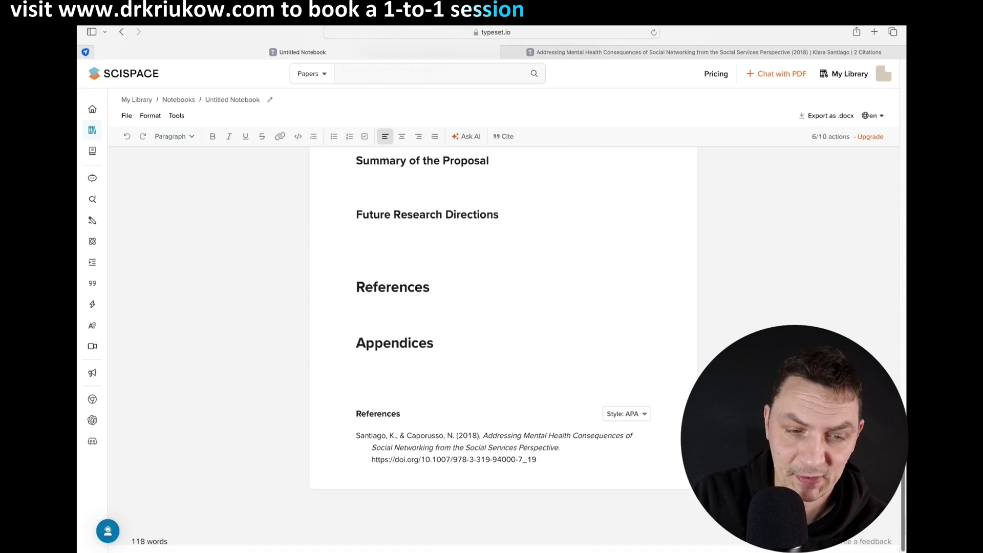
pyautogui.scroll(-3, 620, 477)
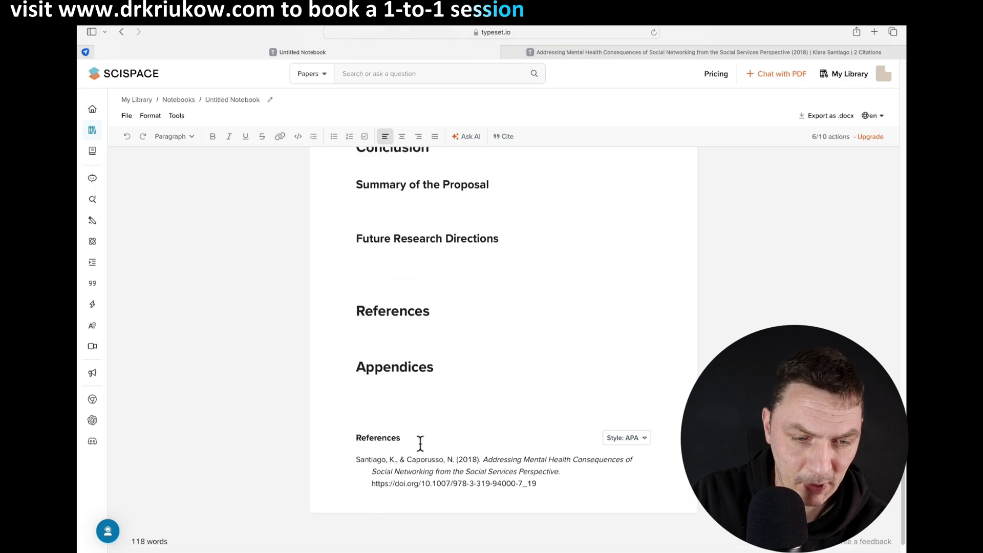
pyautogui.scroll(15, 504, 348)
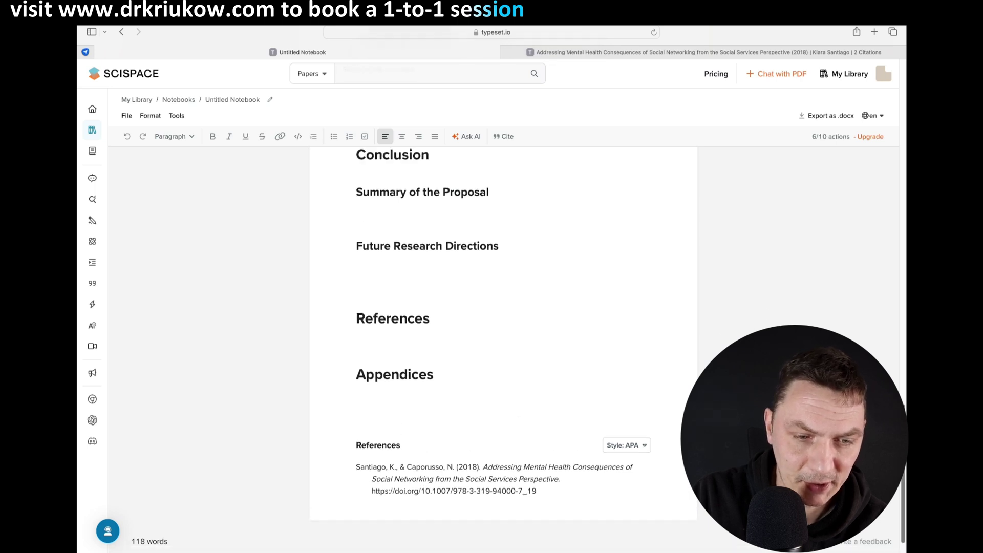
pyautogui.scroll(2, 504, 348)
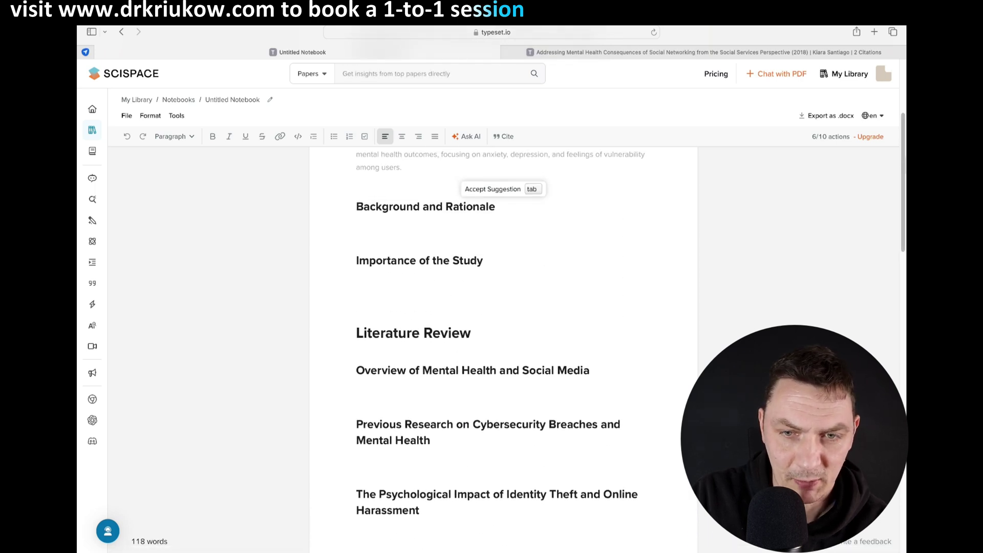
pyautogui.scroll(4, 503, 349)
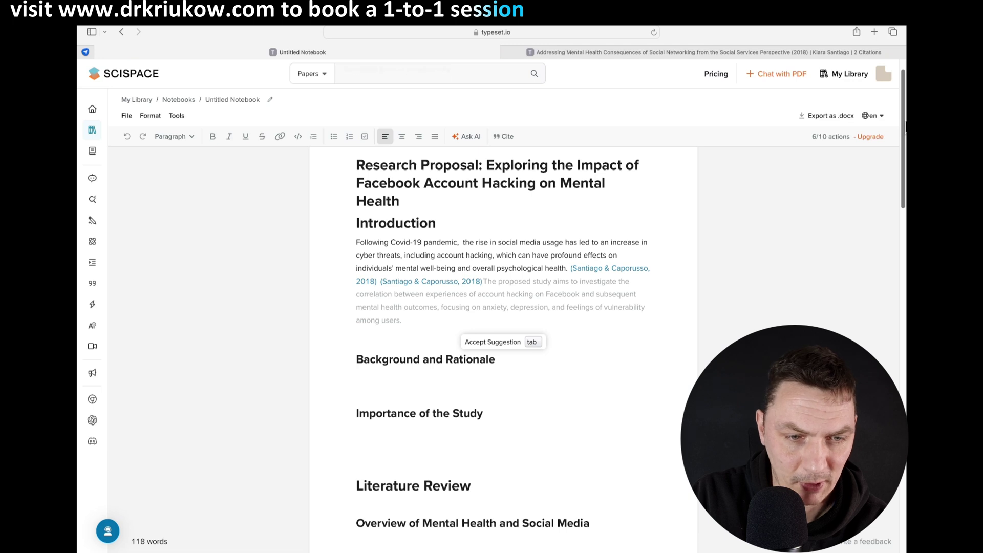
pyautogui.scroll(-15, 484, 281)
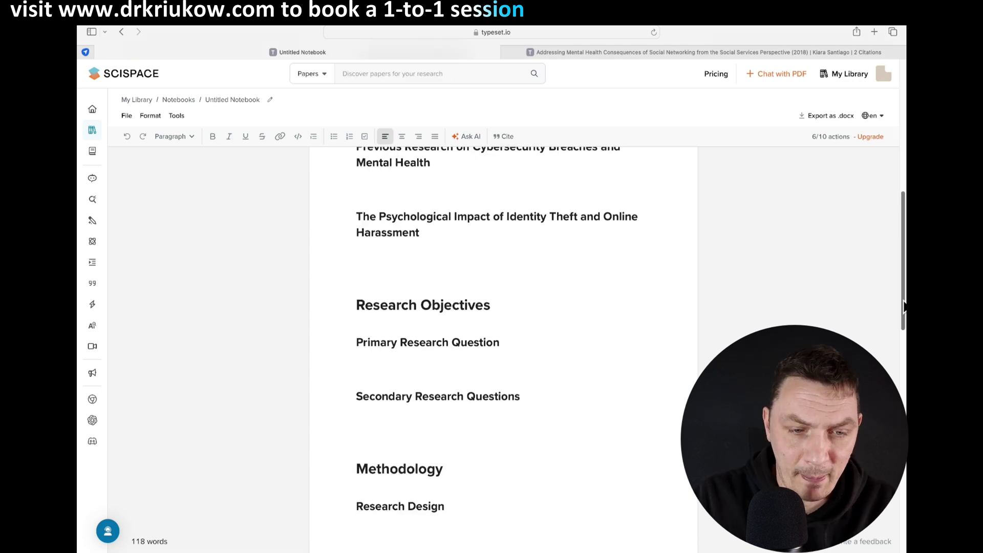
pyautogui.scroll(-1, 504, 348)
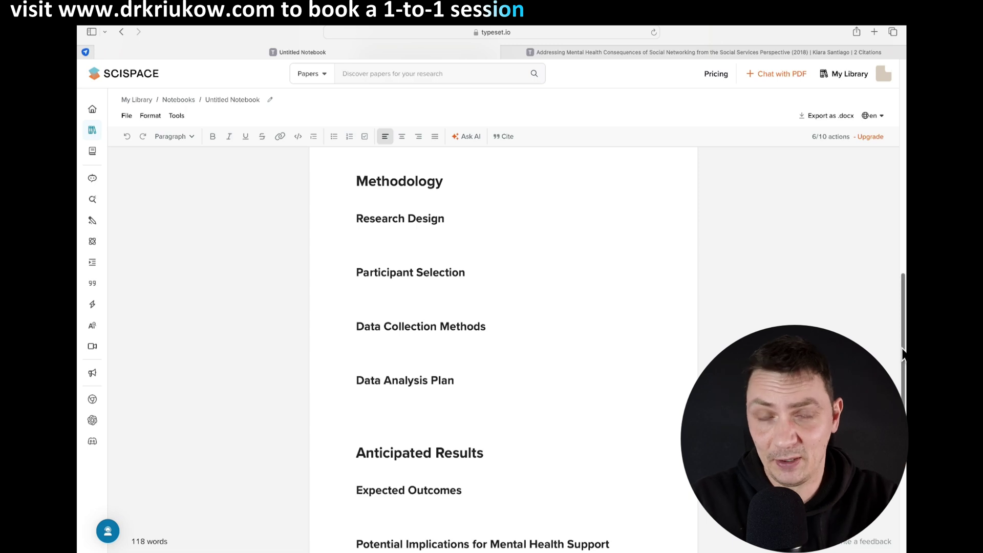
pyautogui.scroll(10, 903, 354)
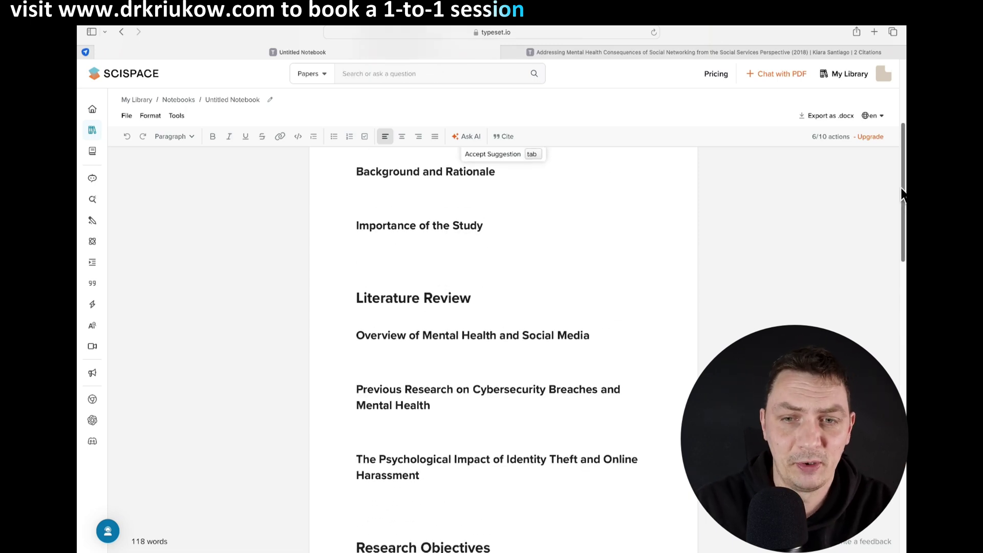
pyautogui.scroll(-5, 903, 195)
pyautogui.scroll(8, 903, 195)
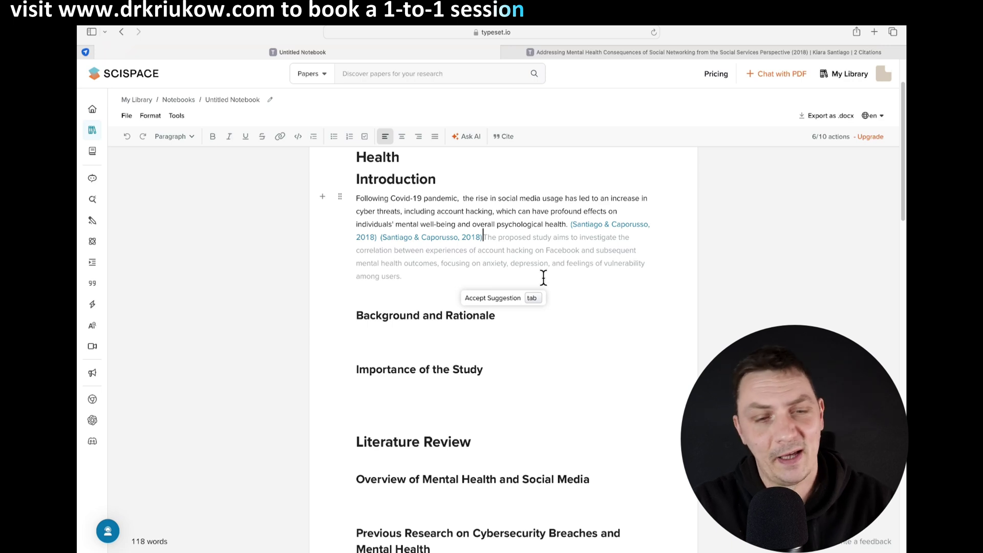
pyautogui.click(452, 350)
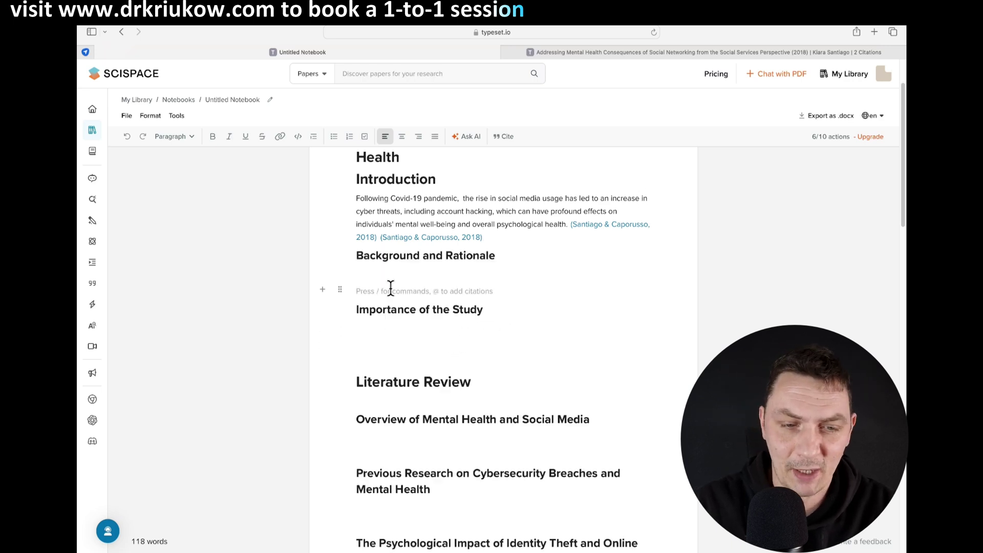
pyautogui.scroll(3, 898, 230)
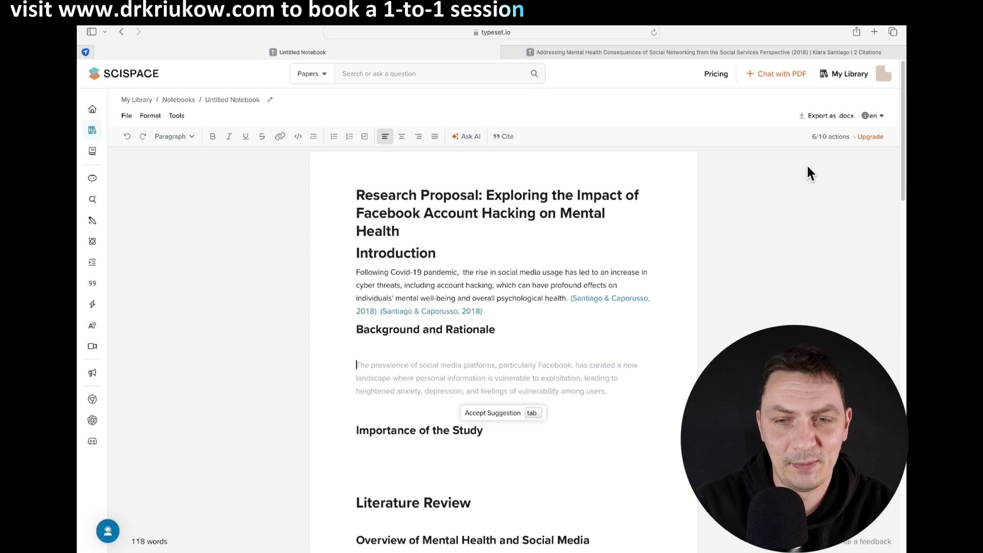
pyautogui.moveTo(904, 150); pyautogui.dragTo(905, 325)
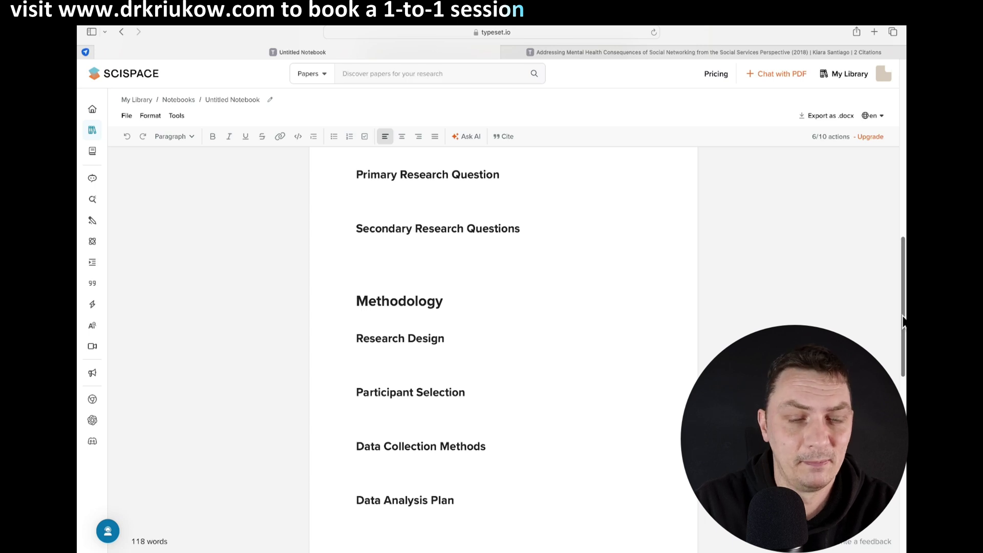
# Step: Add an AI-completed sentence on semi-structured interviews under Data Collection Methods, then open citation suggestions
pyautogui.click(395, 358)
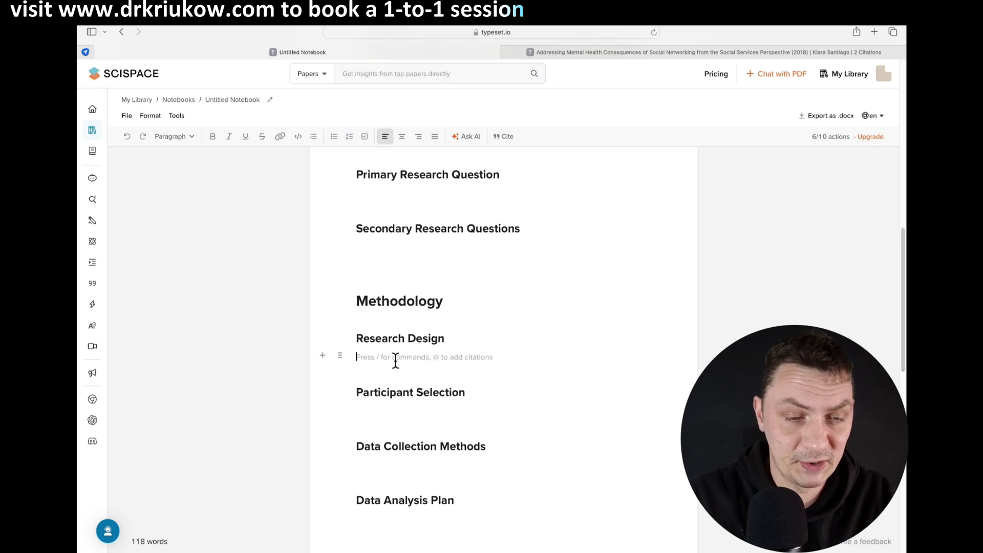
pyautogui.click(392, 467)
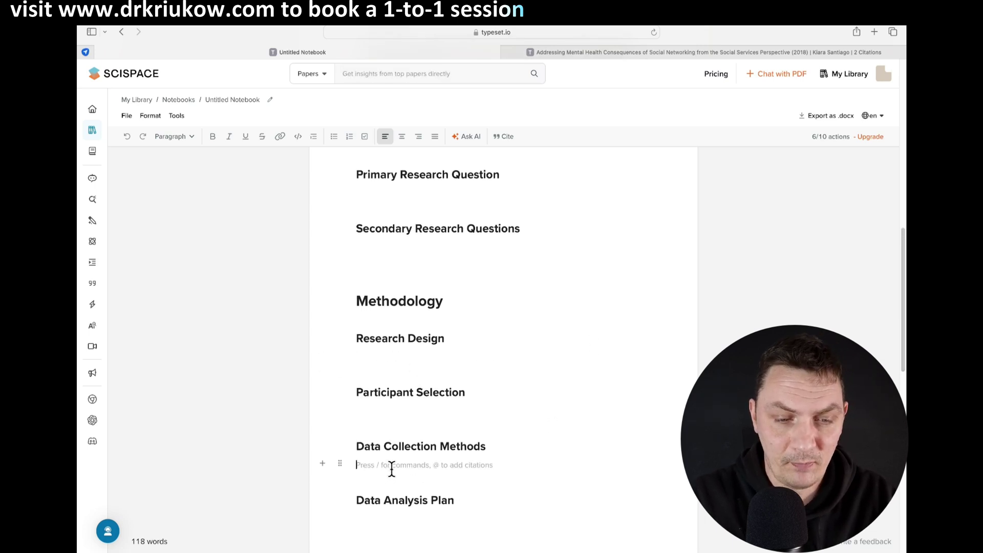
pyautogui.write('Se')
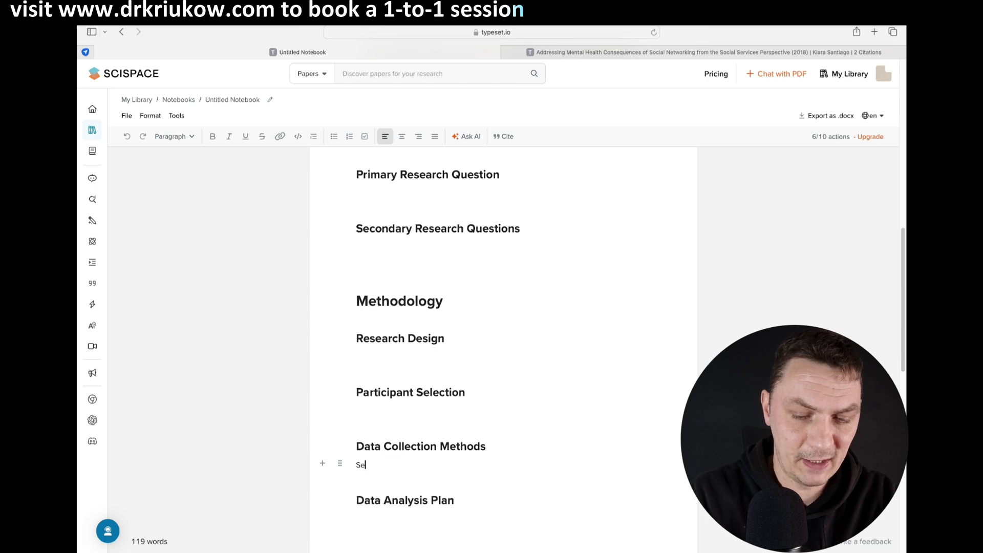
pyautogui.write('mi-structured interviews are a')
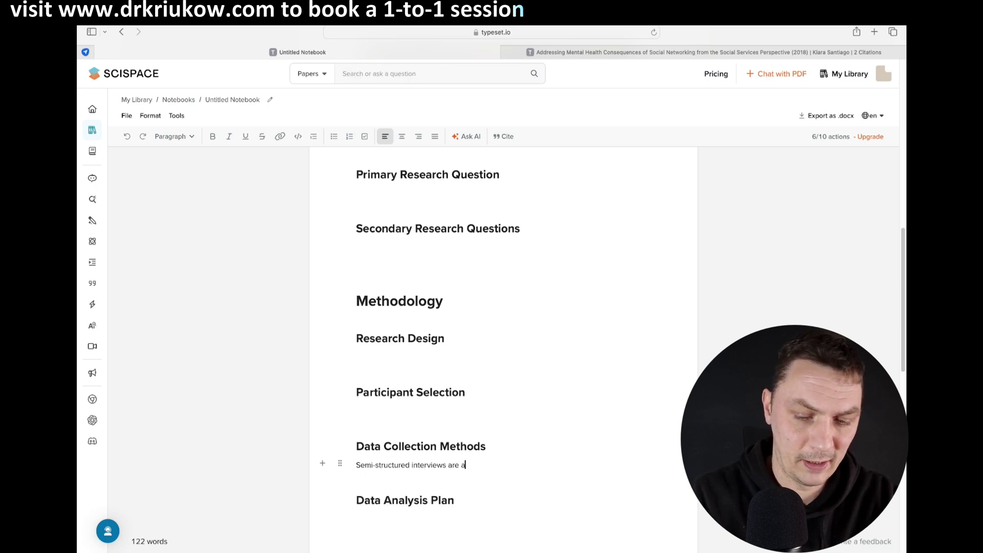
pyautogui.write('n effective method')
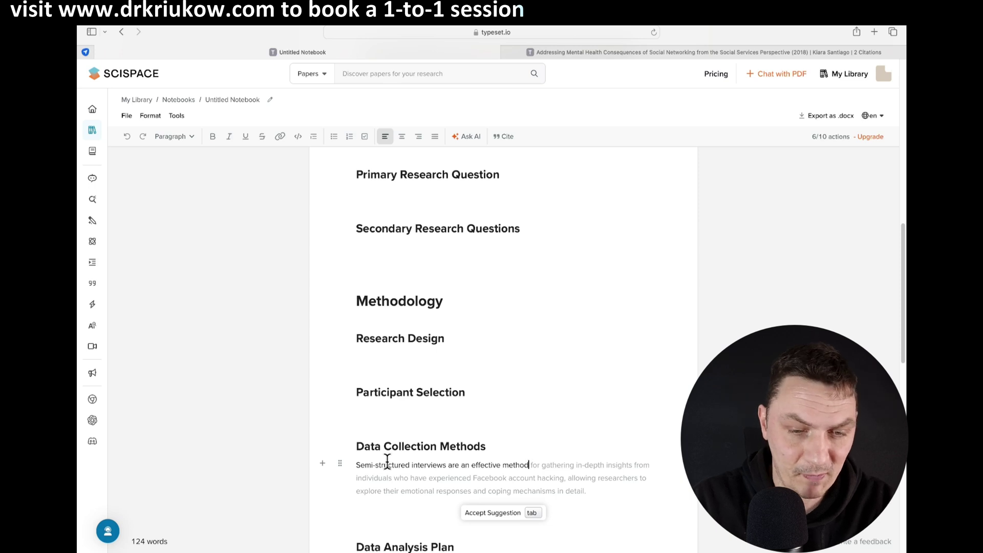
pyautogui.press('Tab')
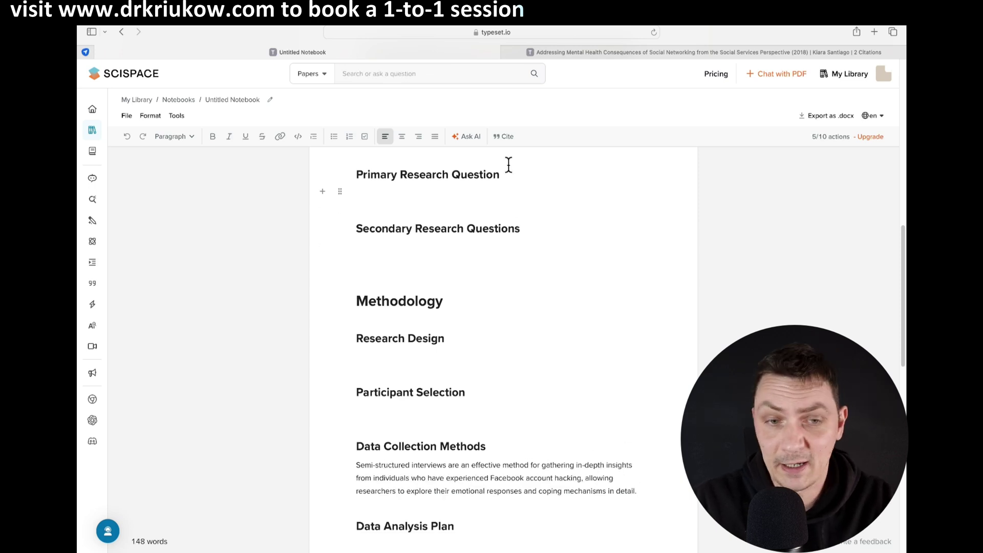
pyautogui.click(503, 137)
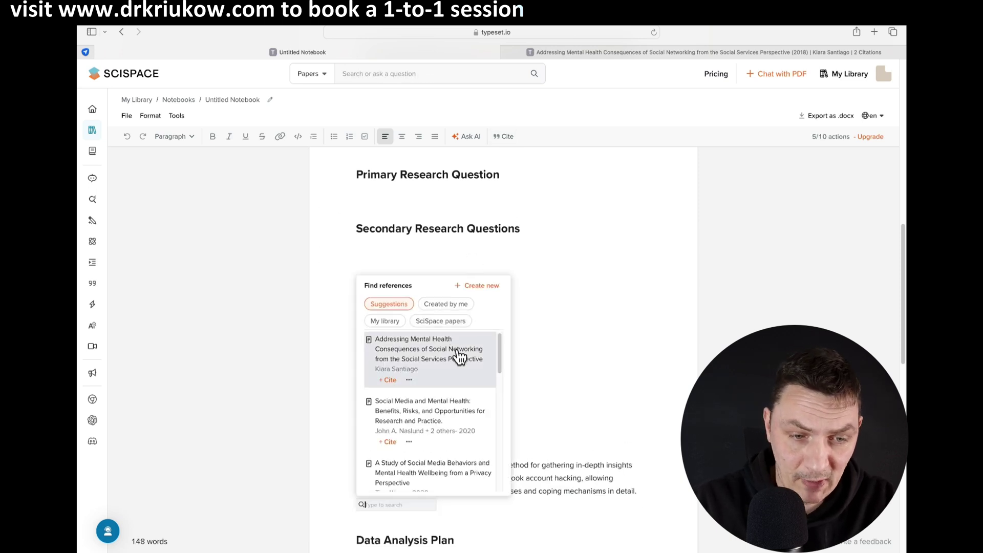
pyautogui.moveTo(502, 358)
pyautogui.mouseDown()
pyautogui.moveTo(486, 432)
pyautogui.moveTo(505, 356)
pyautogui.mouseUp()
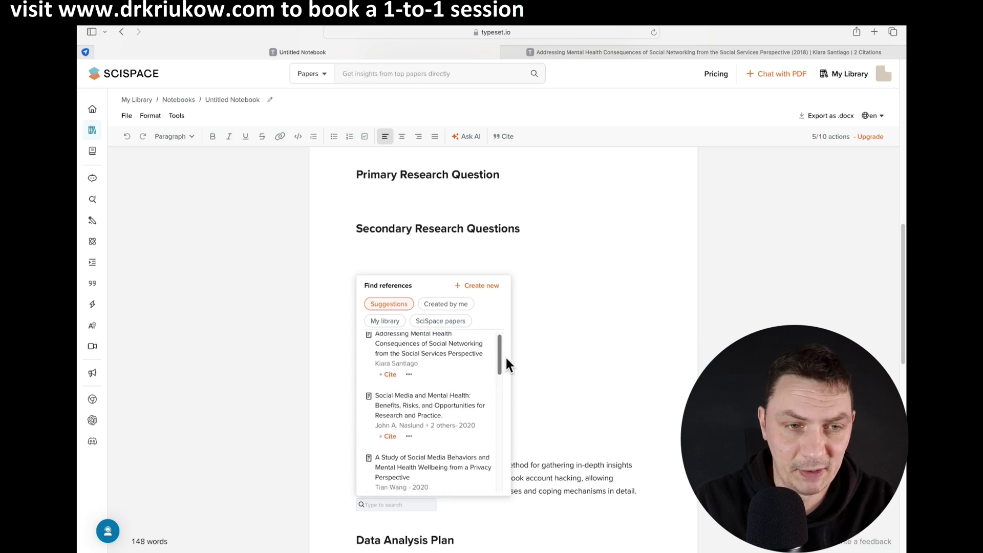
pyautogui.click(399, 74)
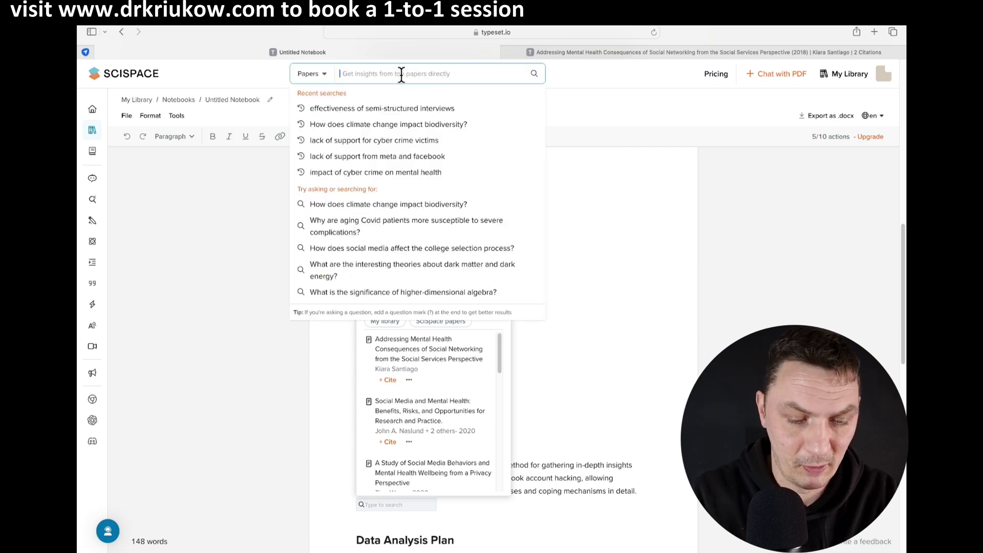
# Step: Search the literature for 'Literature on effectiveness of interviews for data collection'
pyautogui.write('Literature o')
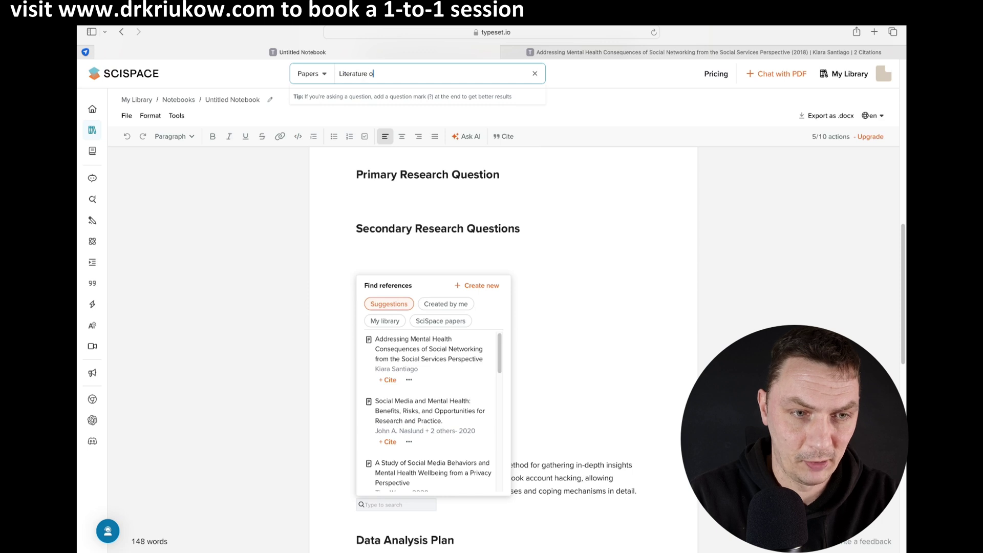
pyautogui.write('n effectiveness of interviews for data collection')
pyautogui.press('Return')
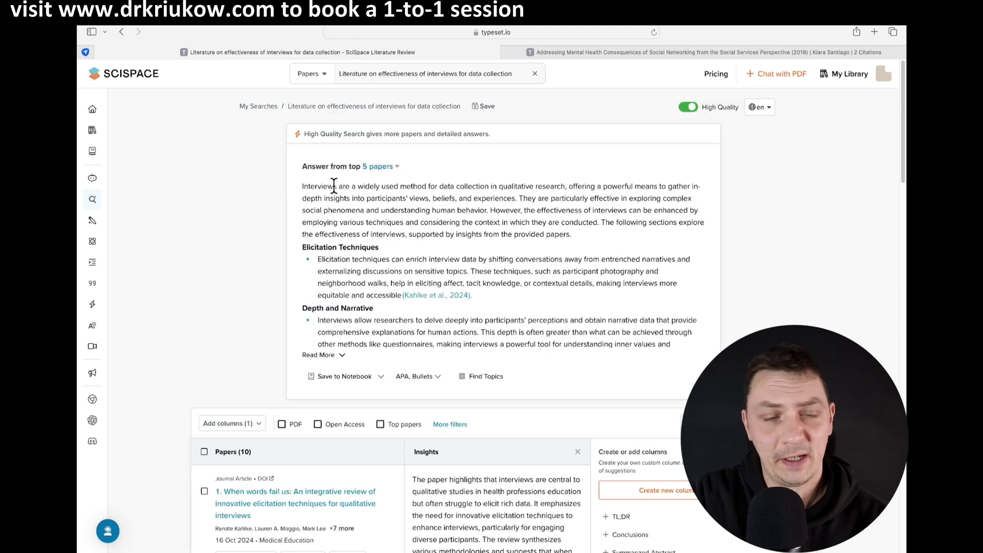
pyautogui.moveTo(302, 186); pyautogui.dragTo(513, 211)
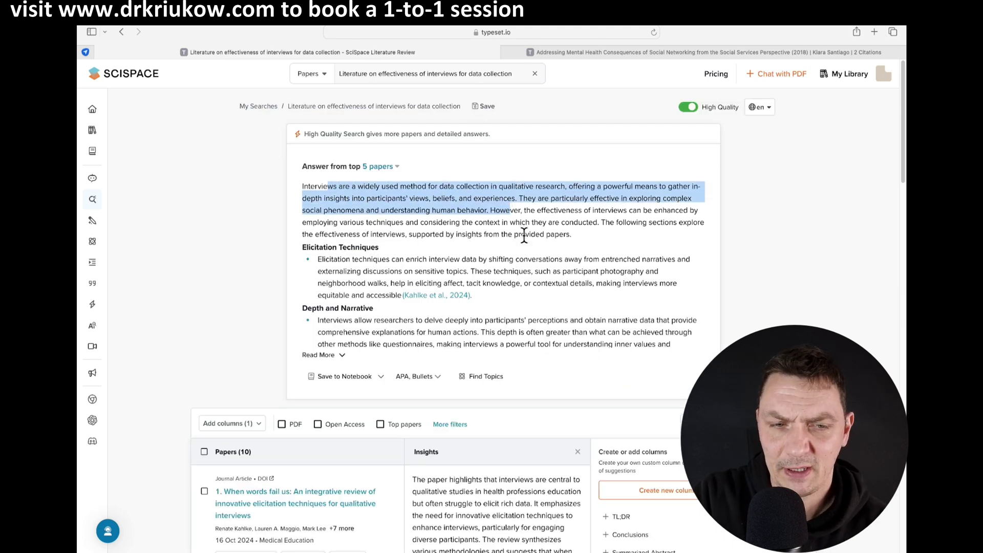
pyautogui.click(519, 222)
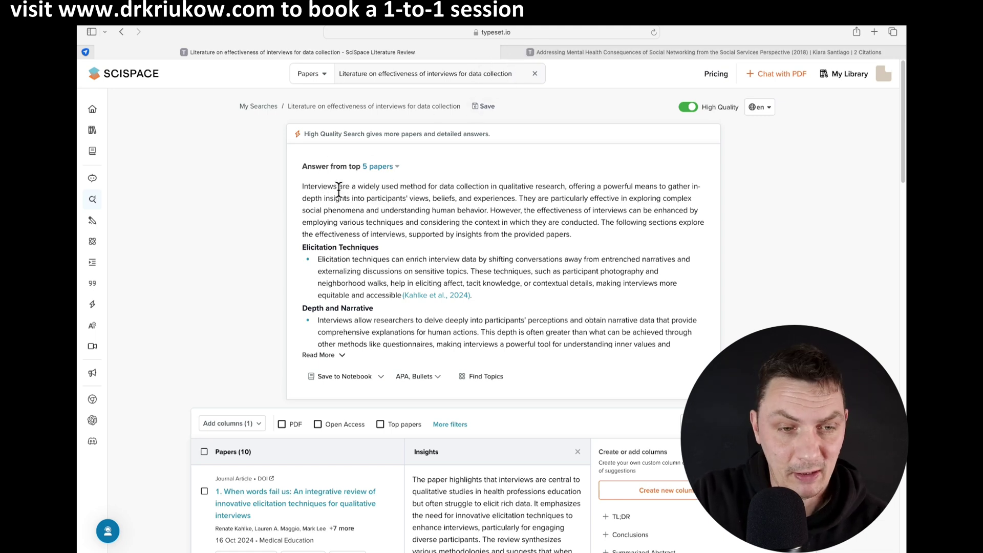
pyautogui.scroll(-1, 506, 248)
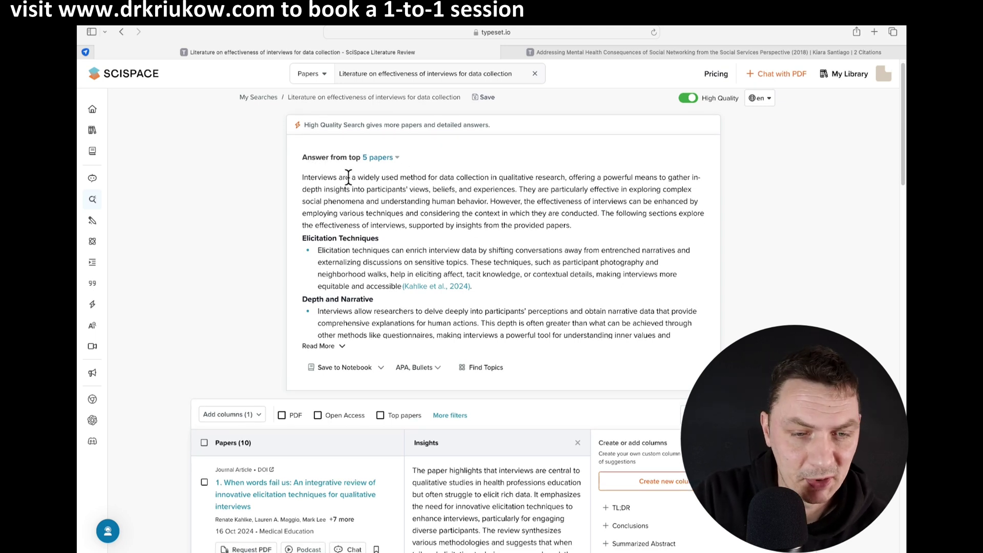
pyautogui.moveTo(902, 146)
pyautogui.mouseDown()
pyautogui.moveTo(904, 156)
pyautogui.moveTo(894, 145)
pyautogui.mouseUp()
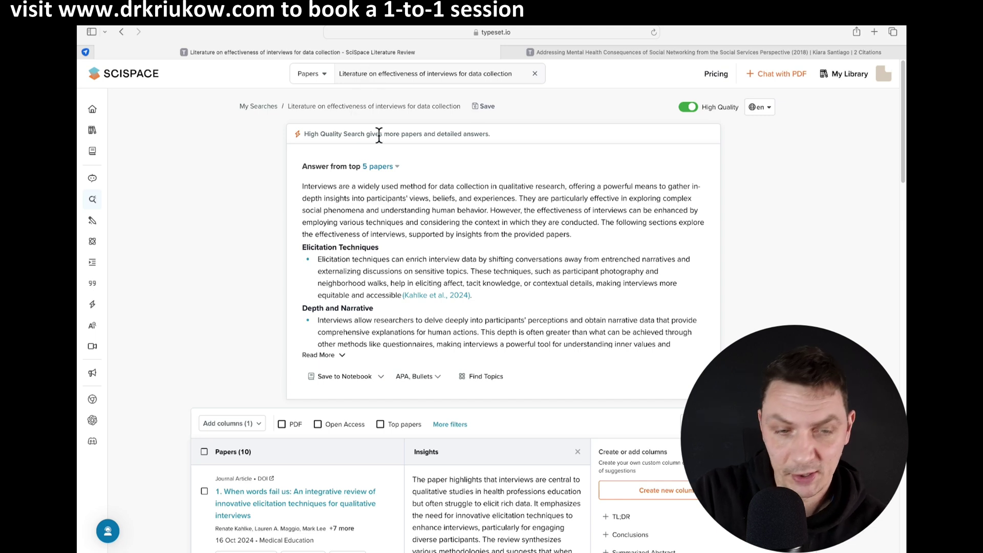
pyautogui.moveTo(338, 186); pyautogui.dragTo(583, 222)
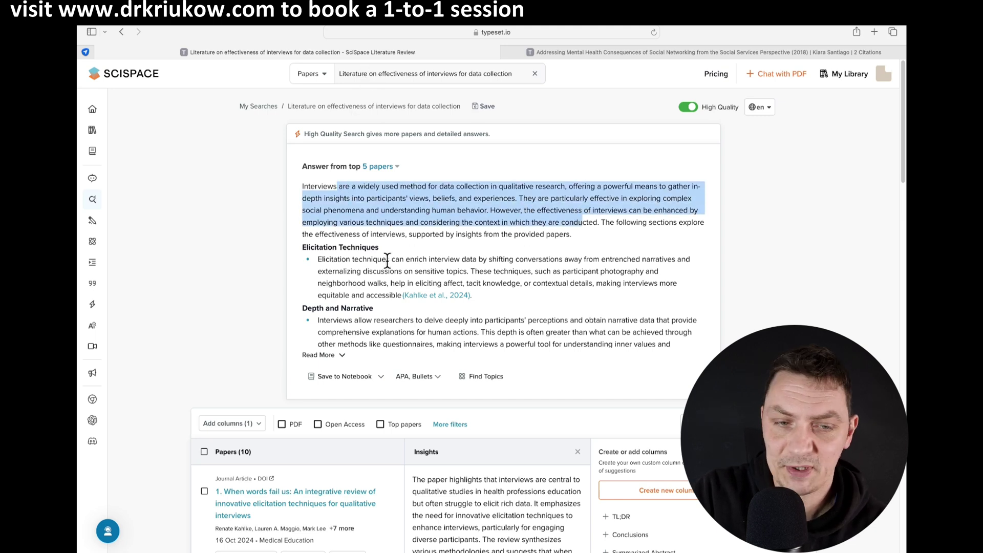
pyautogui.moveTo(387, 260); pyautogui.dragTo(461, 283)
pyautogui.moveTo(535, 326); pyautogui.dragTo(570, 335)
pyautogui.click(641, 207)
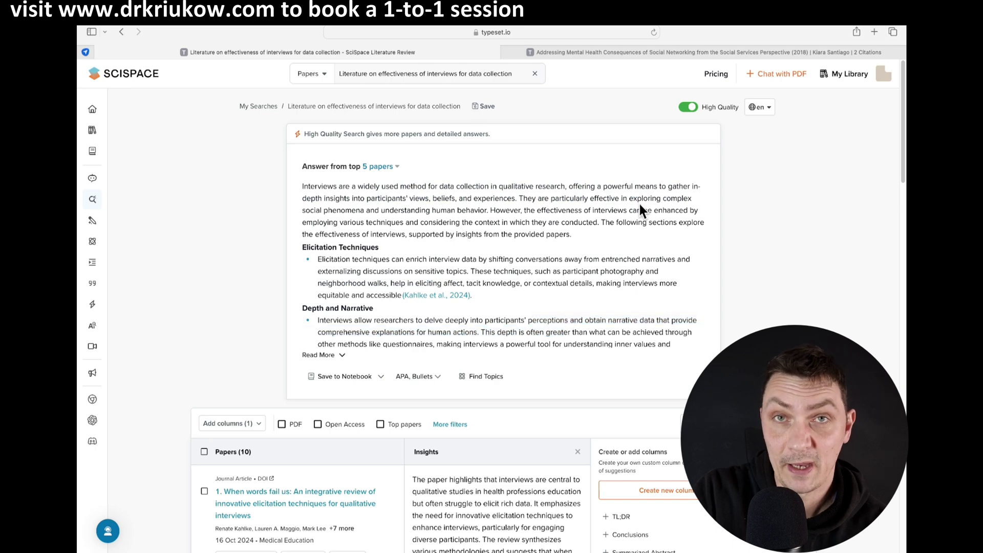
pyautogui.moveTo(903, 149); pyautogui.dragTo(902, 218)
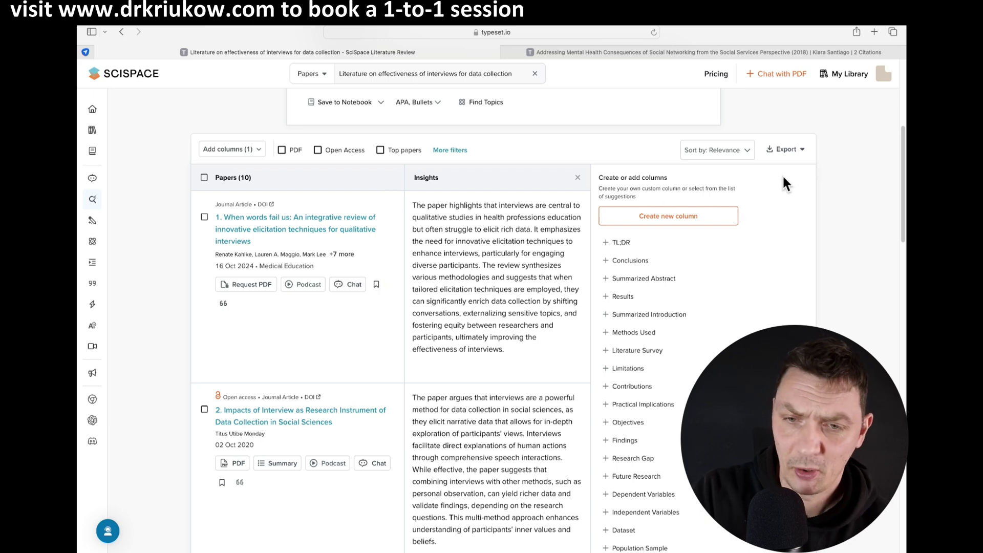
pyautogui.scroll(-6, 898, 160)
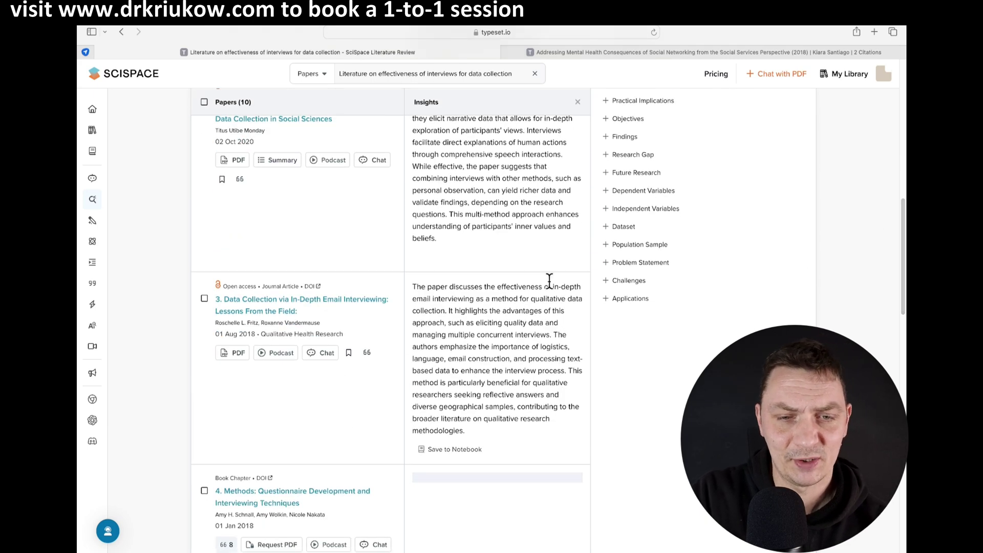
pyautogui.scroll(3, 903, 228)
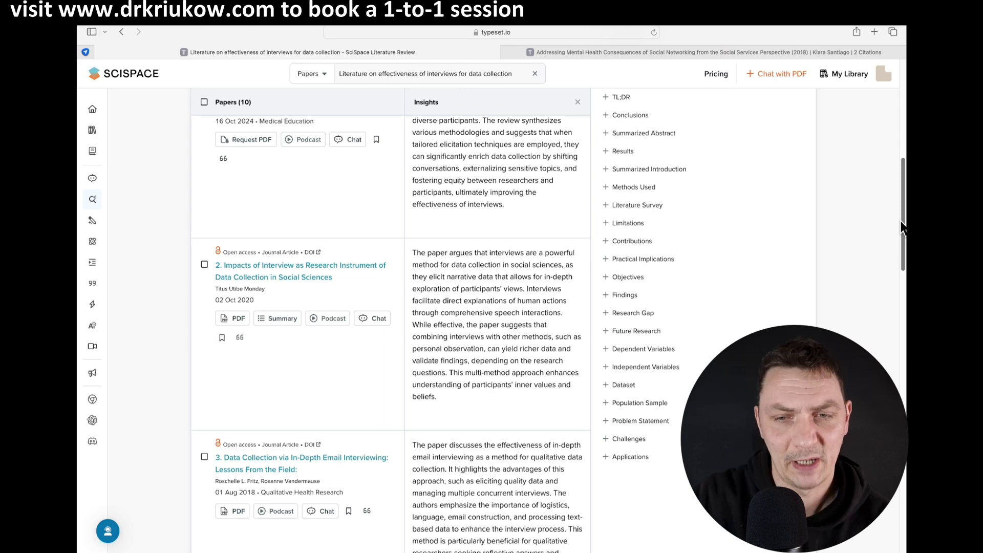
pyautogui.moveTo(901, 224); pyautogui.dragTo(892, 108)
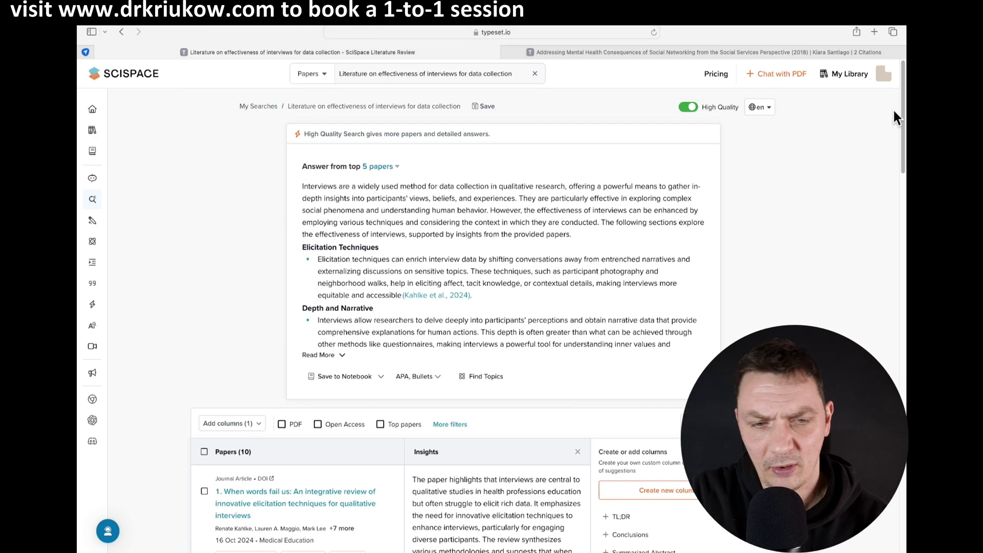